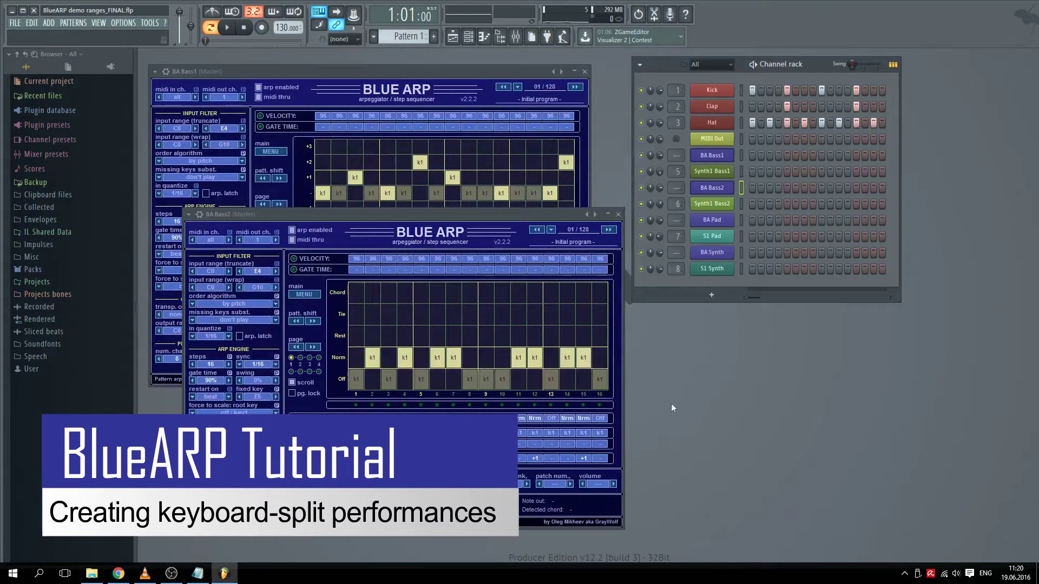
Step: Bring up the keyboard camera view and start playback of the BlueARP demo ranges project
{"action": "left_click", "coordinate": [145, 574]}
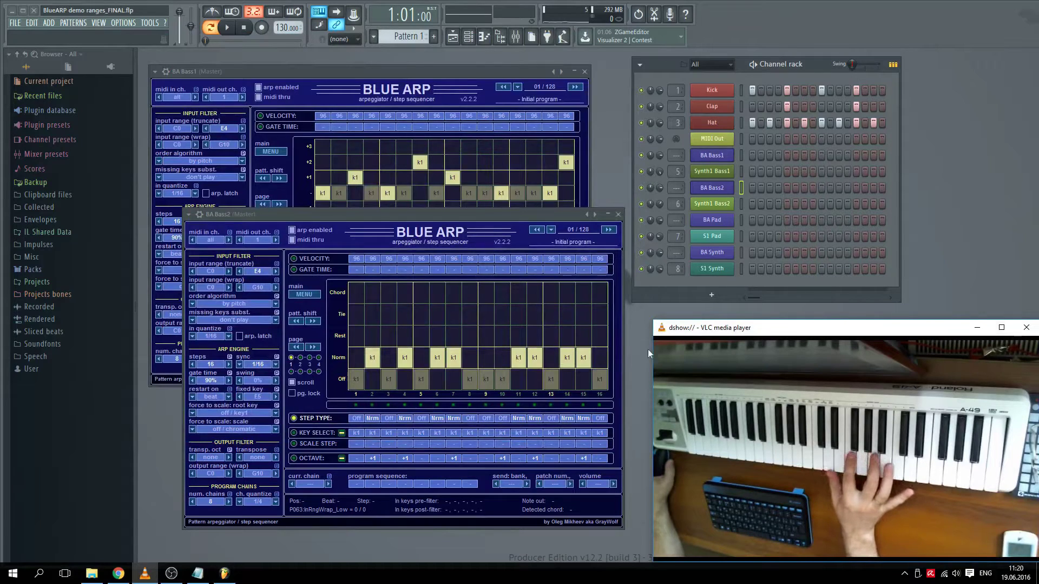
{"action": "left_click", "coordinate": [325, 54]}
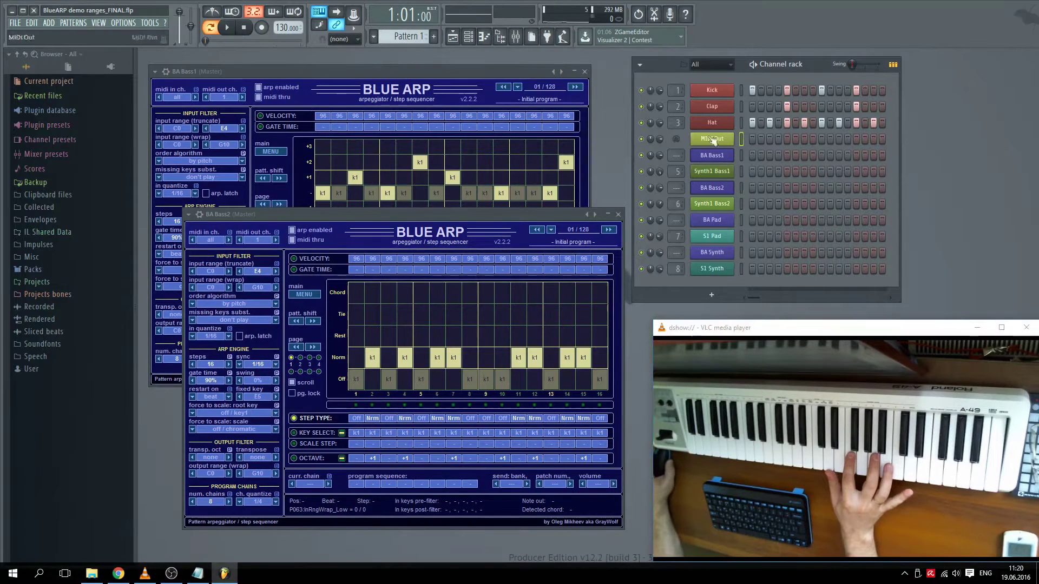
{"action": "left_click", "coordinate": [229, 29]}
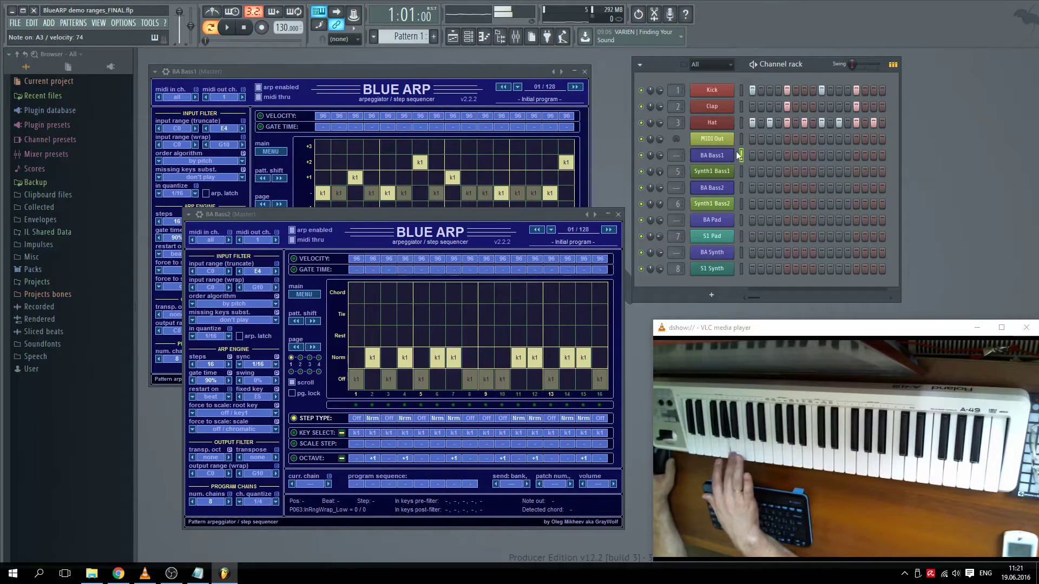
Step: Select BA Bass2, close its BlueARP window, and reopen BA Bass1's BlueARP window
{"action": "left_click", "coordinate": [741, 188]}
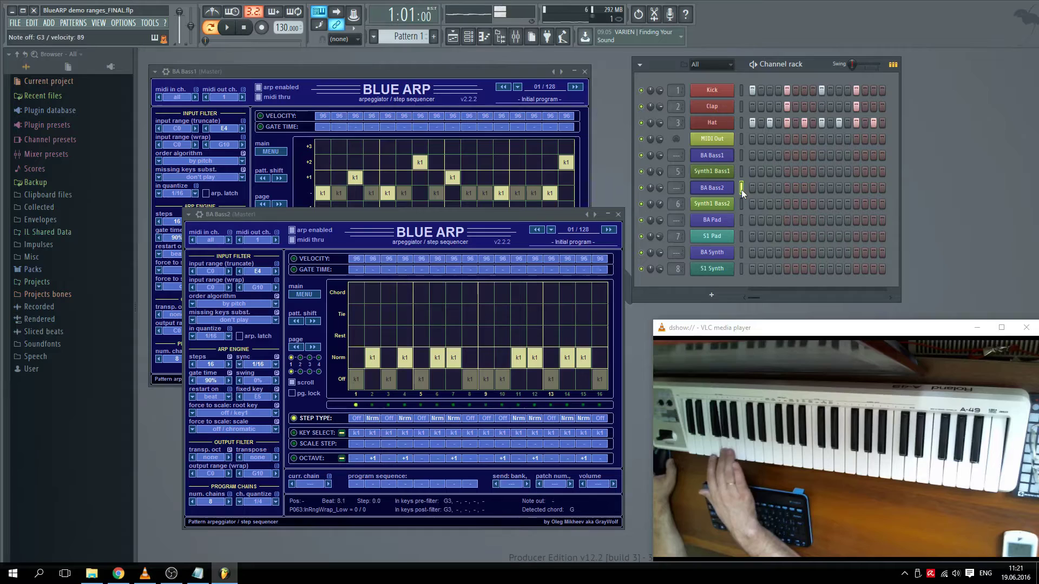
{"action": "left_click", "coordinate": [618, 215]}
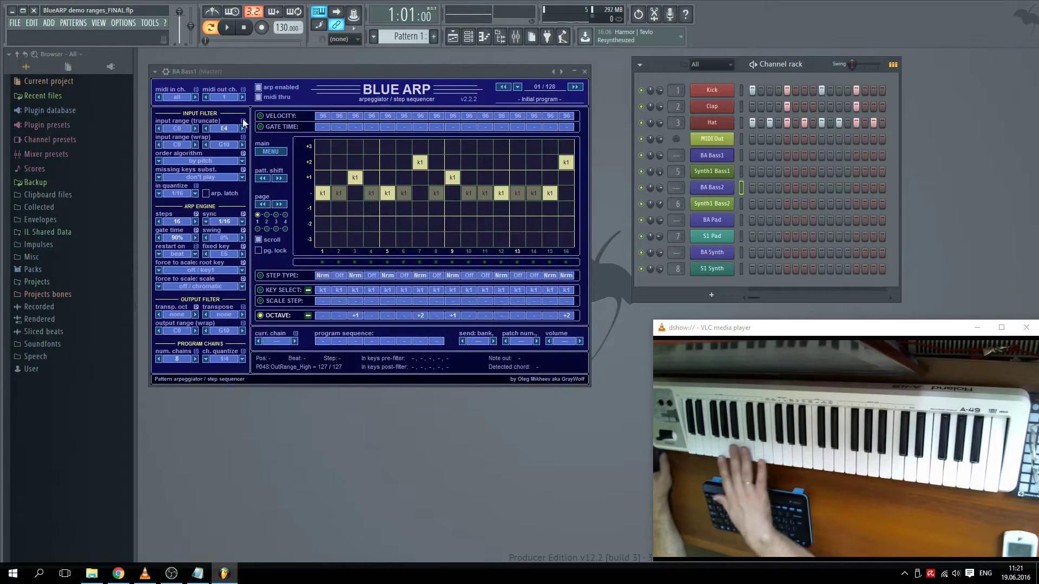
{"action": "left_click", "coordinate": [712, 155]}
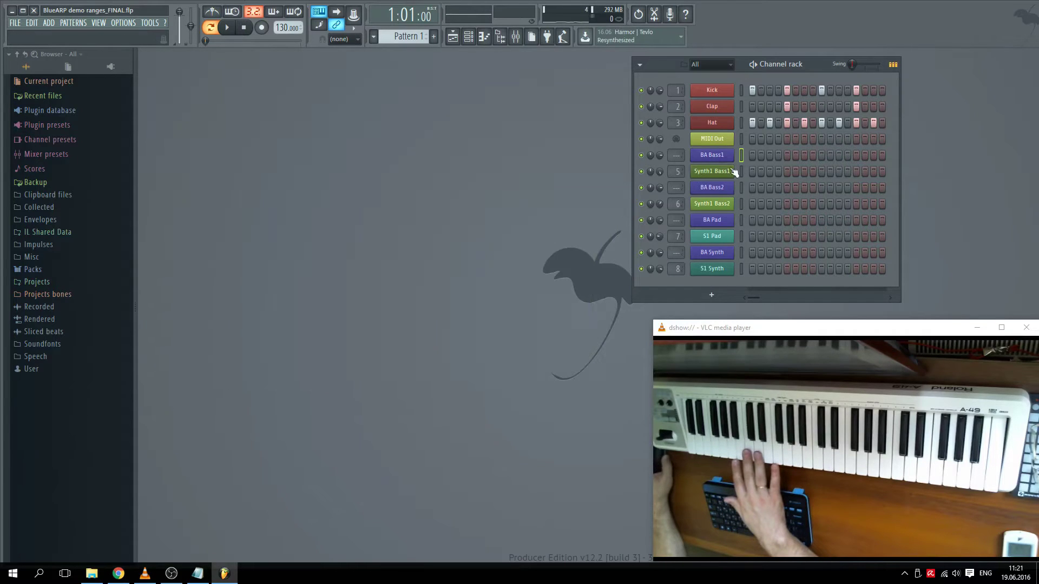
{"action": "left_click", "coordinate": [712, 155]}
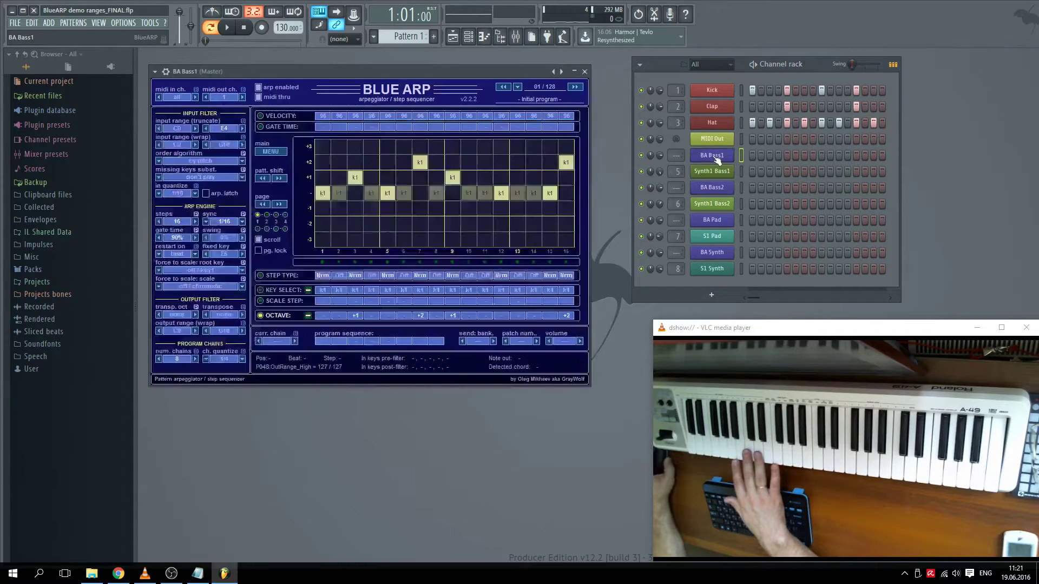
{"action": "right_click", "coordinate": [218, 132]}
{"action": "left_click", "coordinate": [238, 142]}
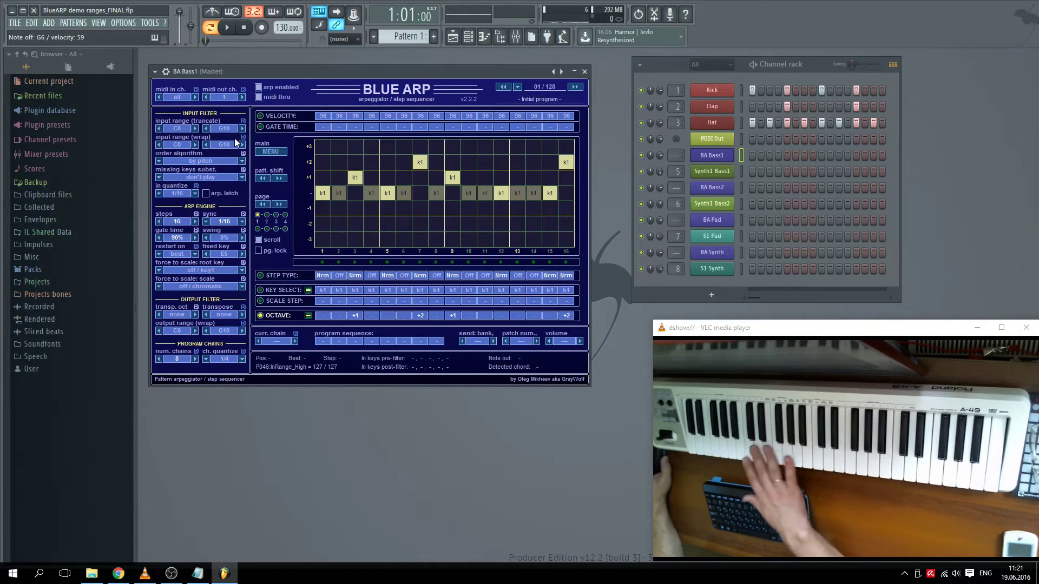
{"action": "right_click", "coordinate": [226, 128]}
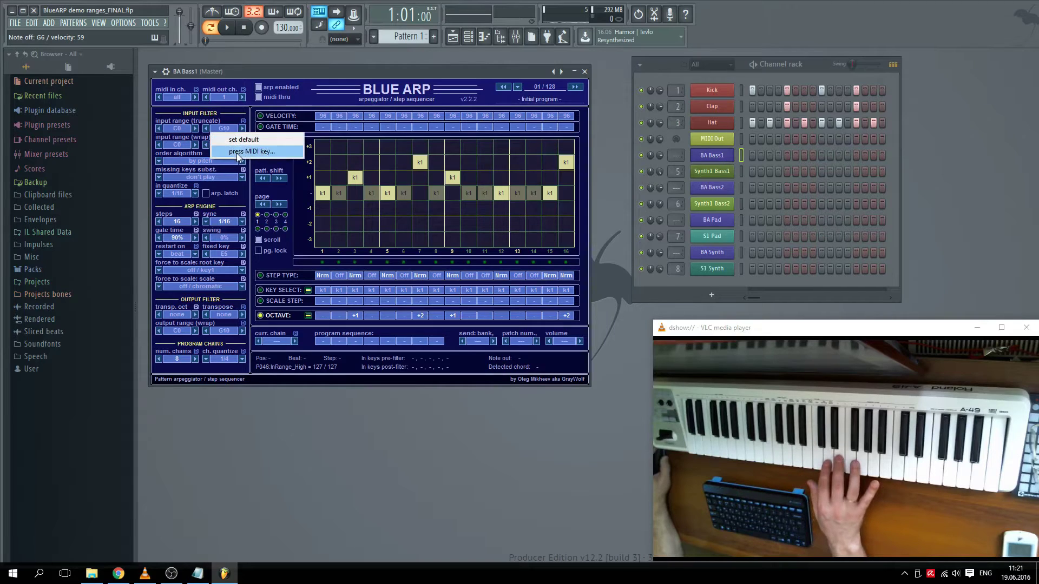
{"action": "left_click", "coordinate": [236, 154]}
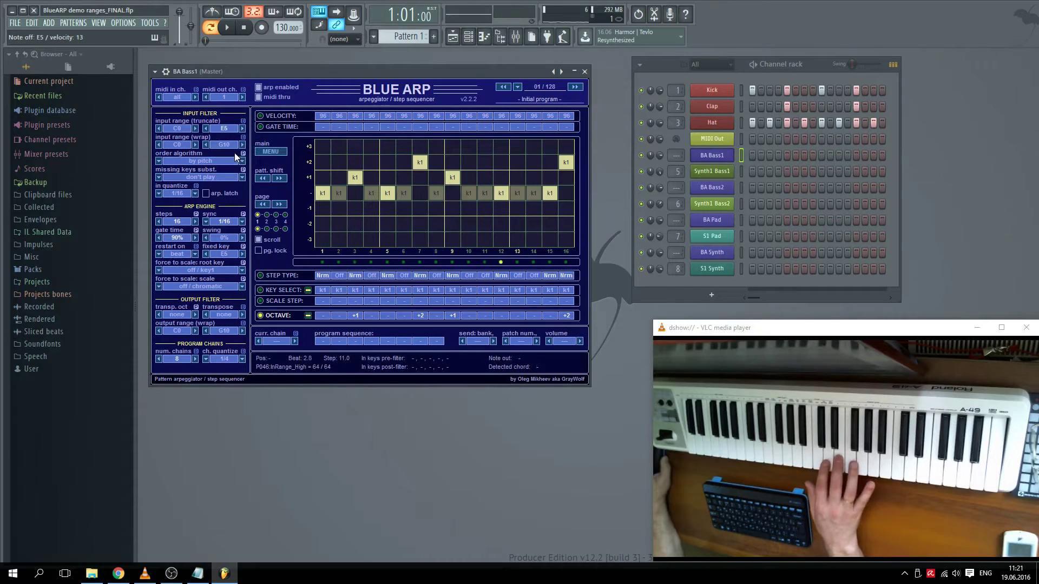
{"action": "right_click", "coordinate": [177, 128]}
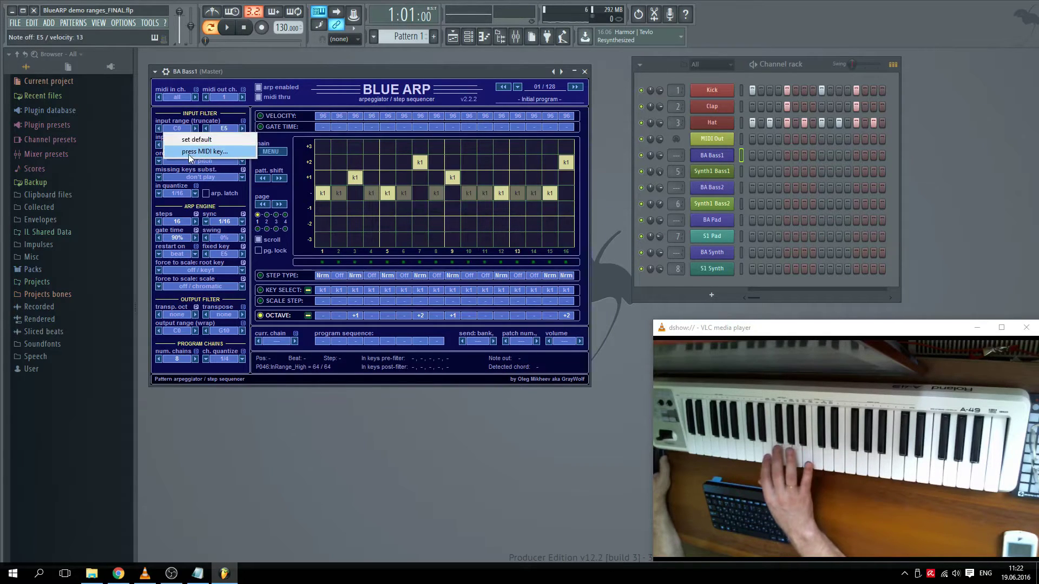
{"action": "left_click", "coordinate": [188, 154]}
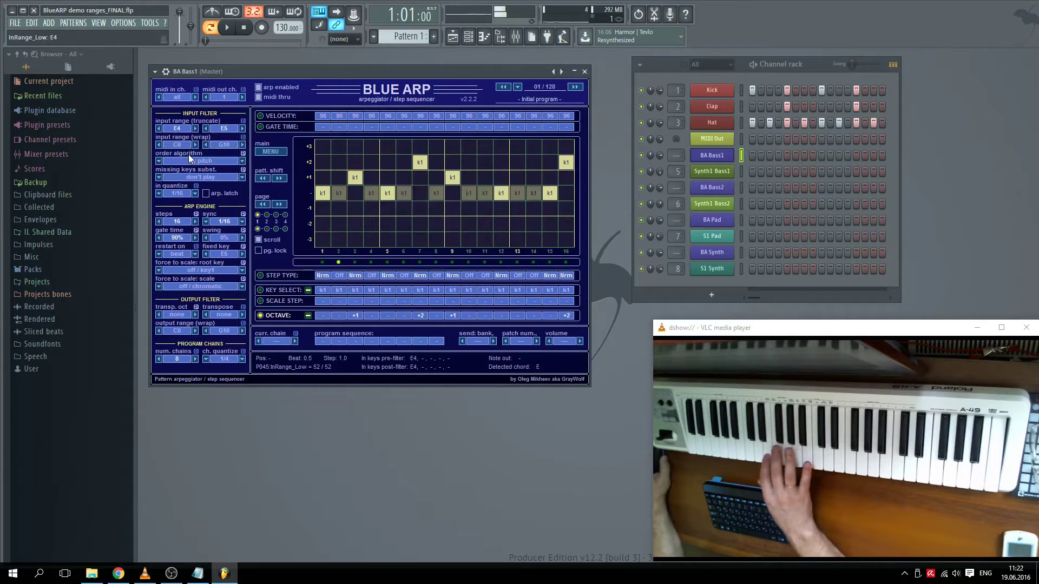
{"action": "right_click", "coordinate": [223, 129]}
{"action": "left_click", "coordinate": [227, 142]}
{"action": "right_click", "coordinate": [177, 128]}
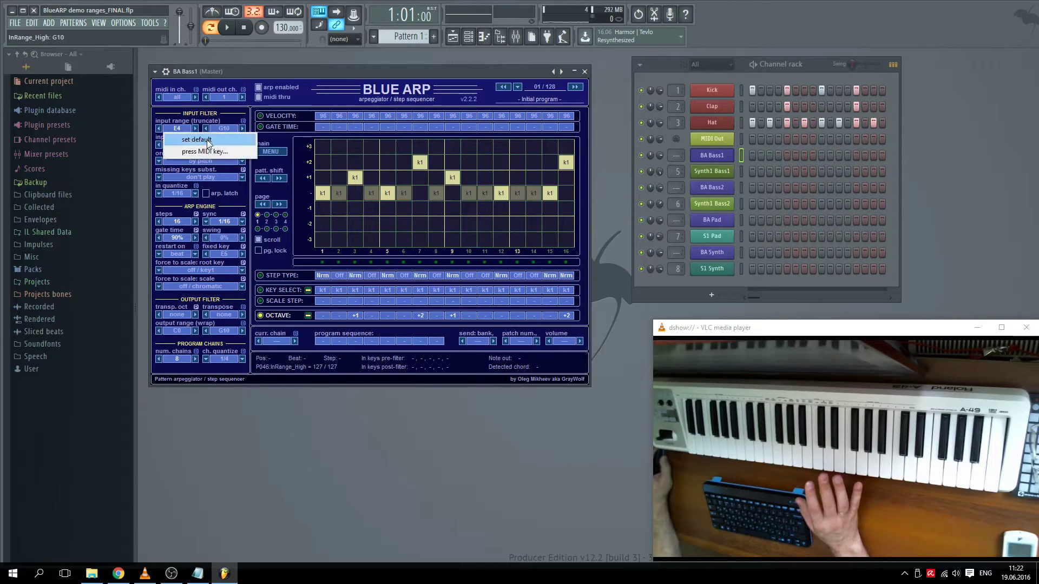
{"action": "left_click", "coordinate": [182, 139]}
{"action": "right_click", "coordinate": [216, 128]}
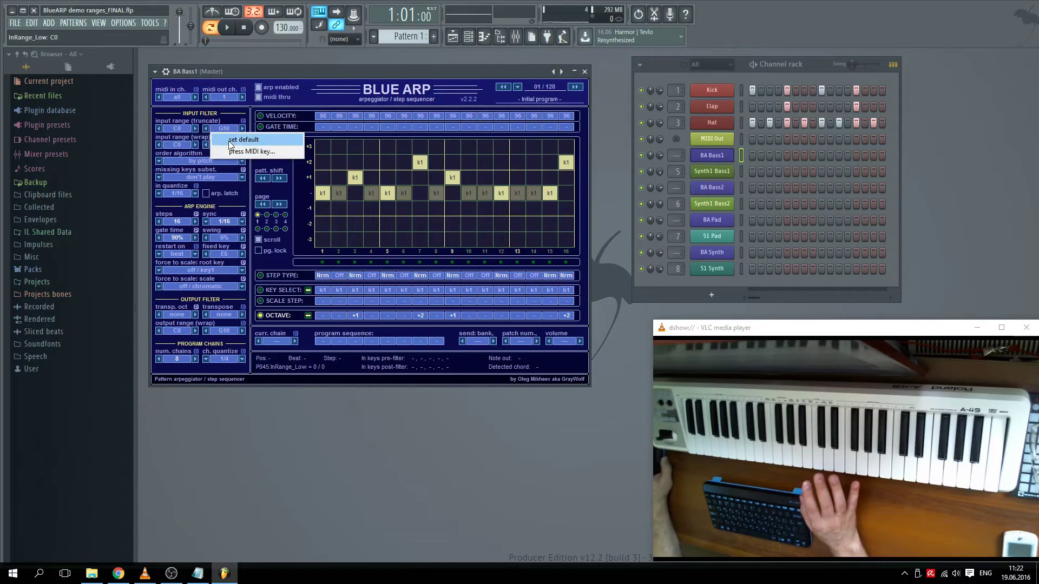
{"action": "left_click", "coordinate": [230, 157]}
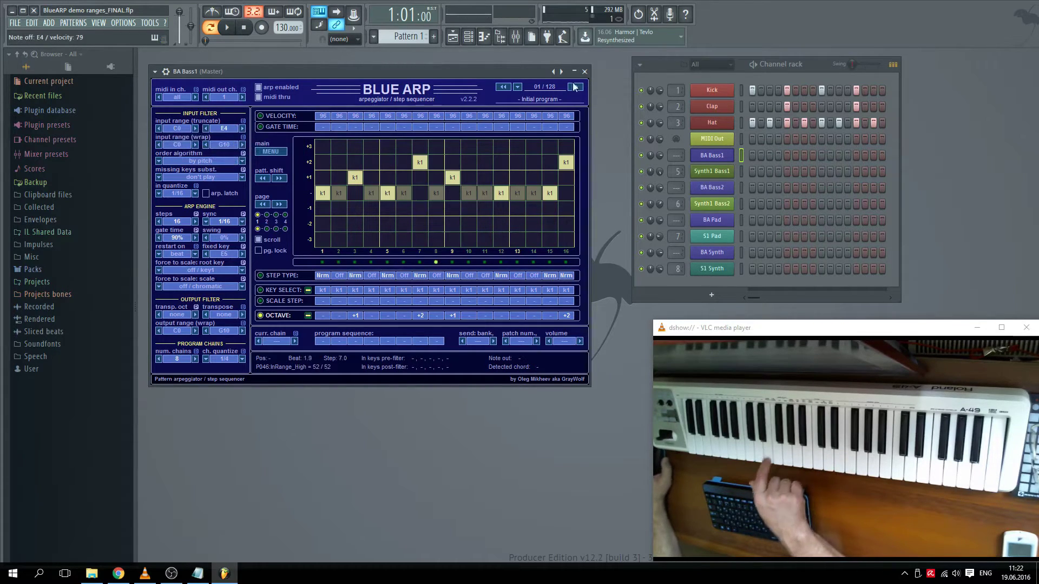
Step: Open both bass BlueARP windows with BA Bass2's in front
{"action": "left_click", "coordinate": [730, 197]}
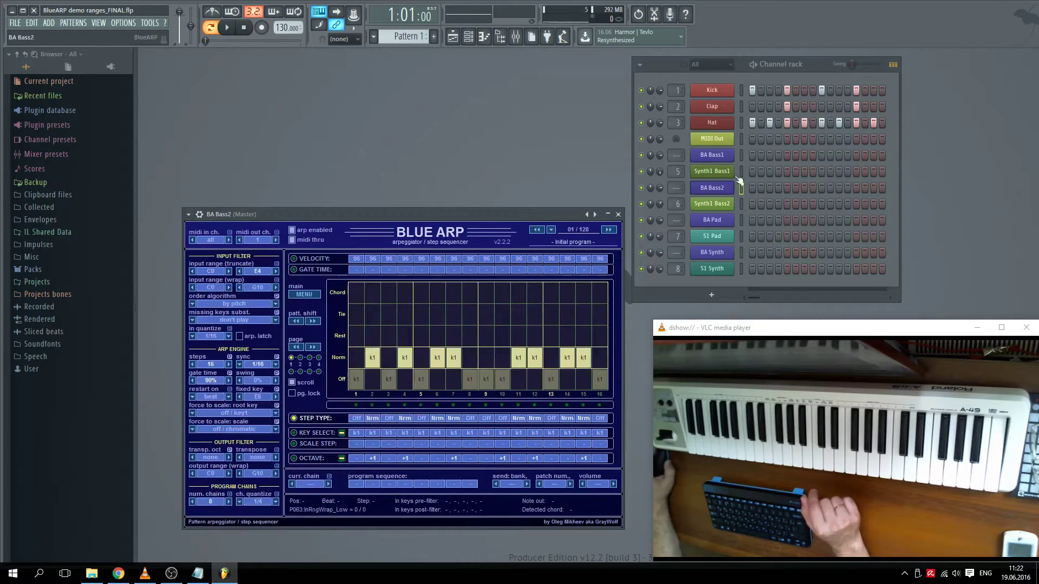
{"action": "left_click", "coordinate": [741, 156]}
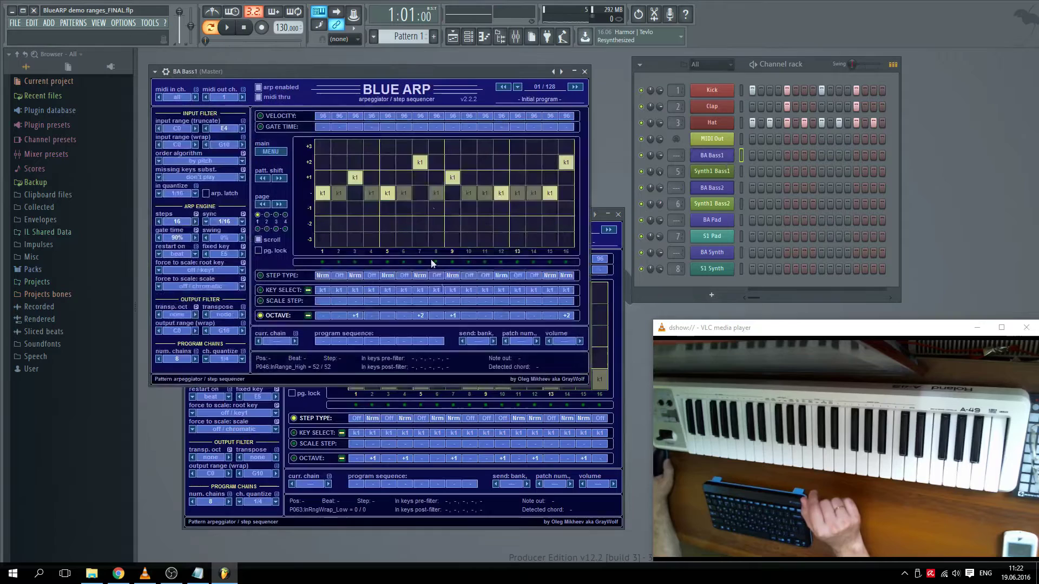
{"action": "left_click", "coordinate": [601, 216]}
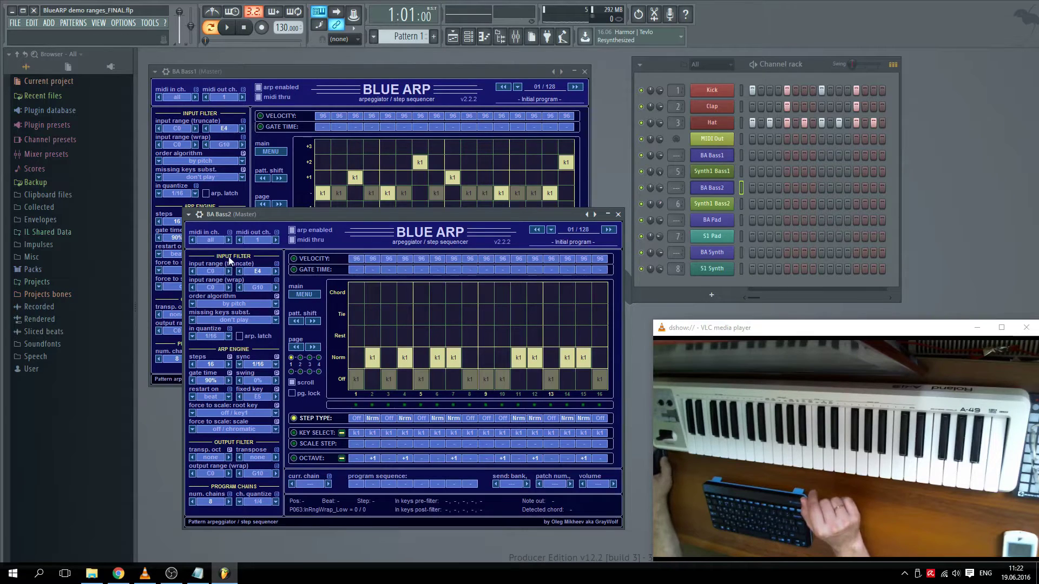
Step: Set BA Bass2's truncate high limit to E4 from a played key and close its window
{"action": "right_click", "coordinate": [260, 272]}
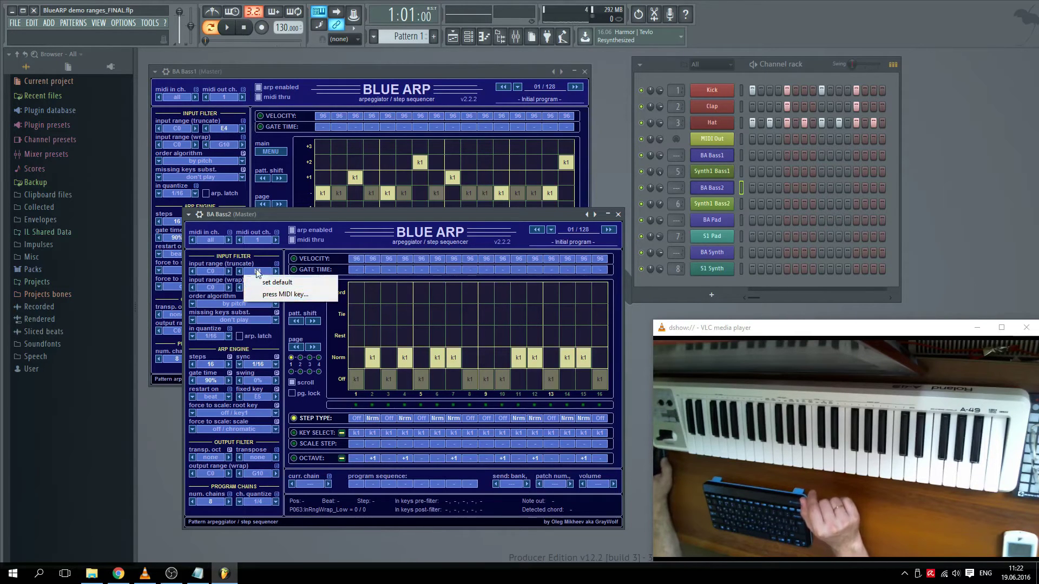
{"action": "left_click", "coordinate": [292, 295]}
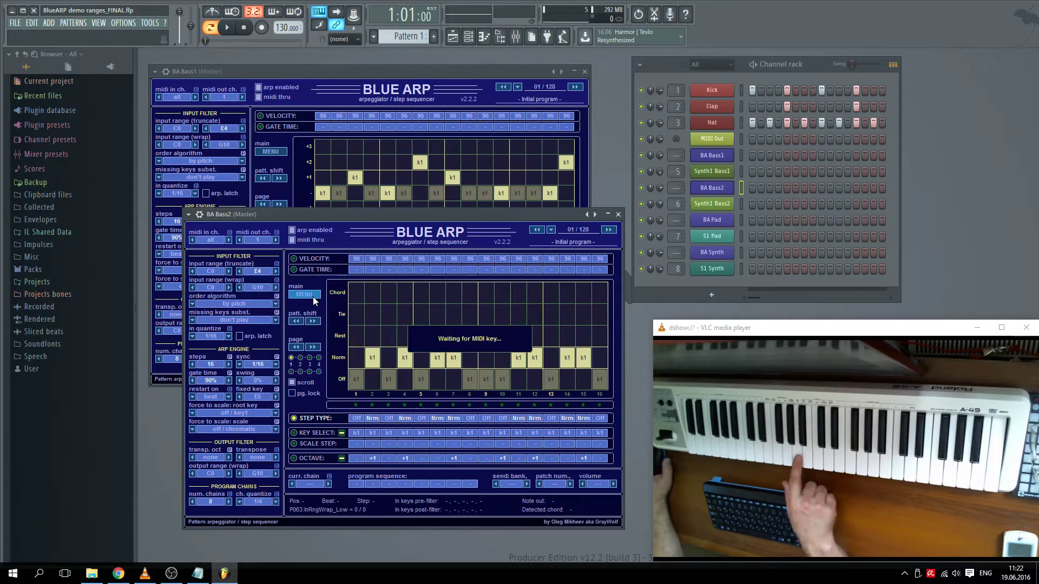
{"action": "right_click", "coordinate": [259, 273]}
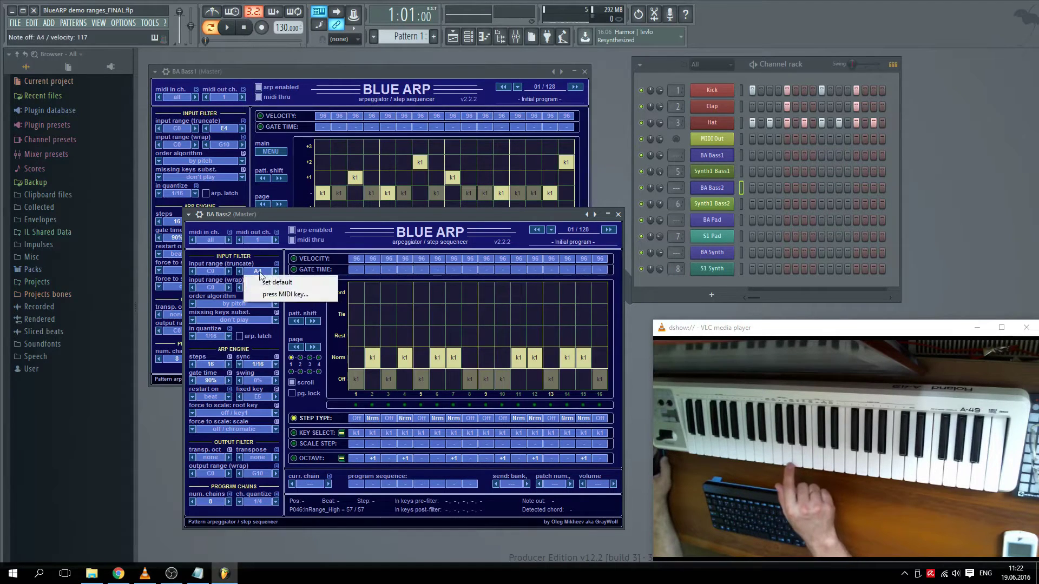
{"action": "left_click", "coordinate": [279, 295]}
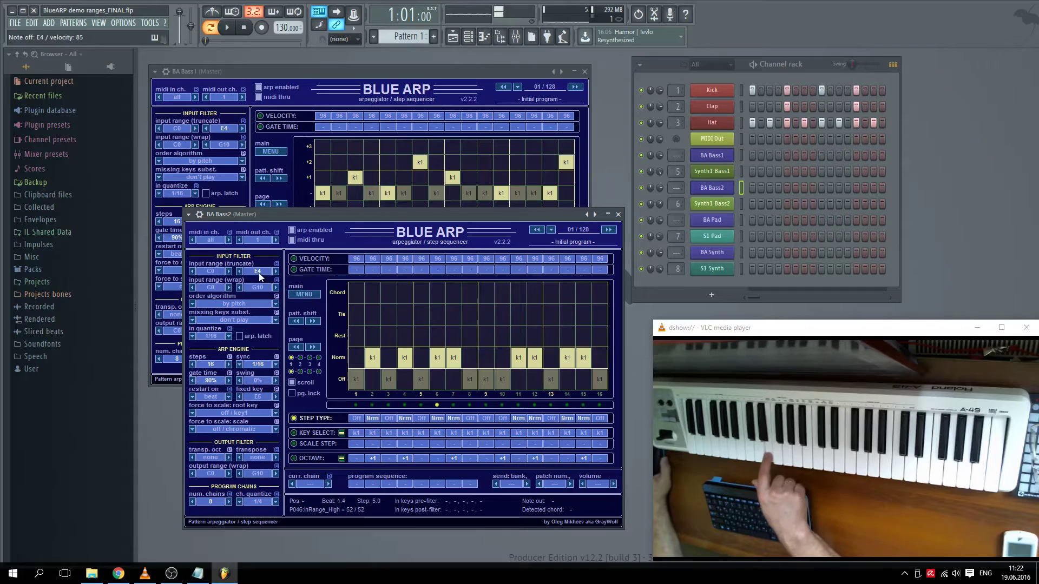
{"action": "left_click", "coordinate": [618, 214]}
Step: Confirm BA Bass1's output port 11 matches Synth1 Bass1's input port 11, returning to BA Bass1's BlueARP
{"action": "left_click", "coordinate": [584, 72]}
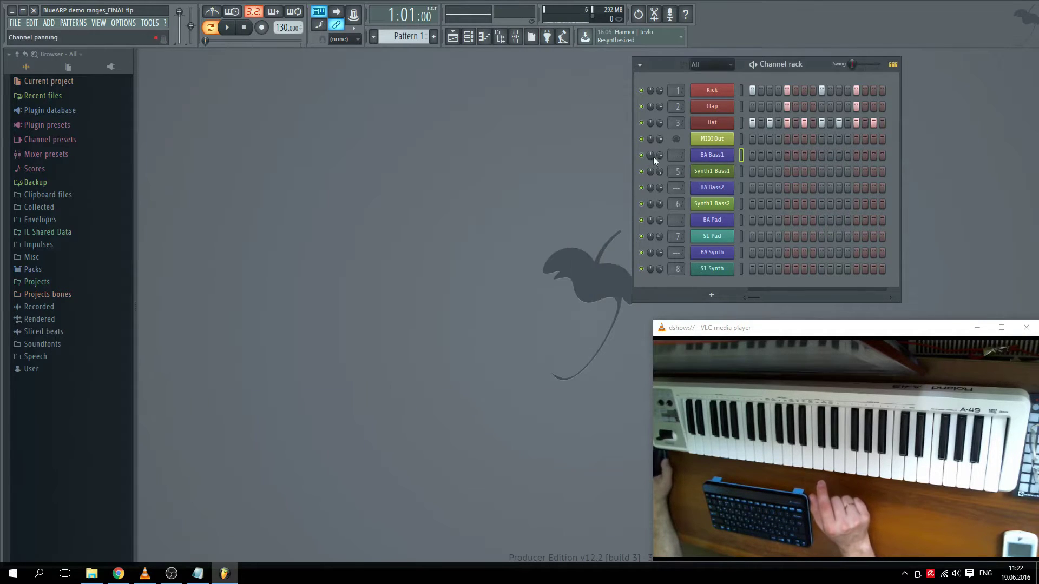
{"action": "left_click", "coordinate": [713, 174]}
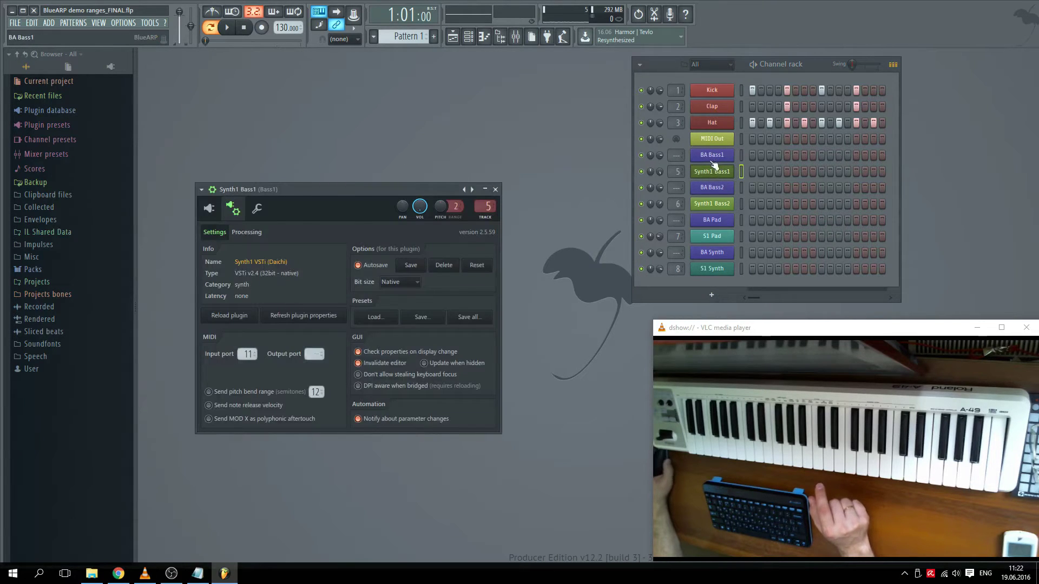
{"action": "left_click", "coordinate": [712, 156]}
{"action": "left_click", "coordinate": [179, 87]}
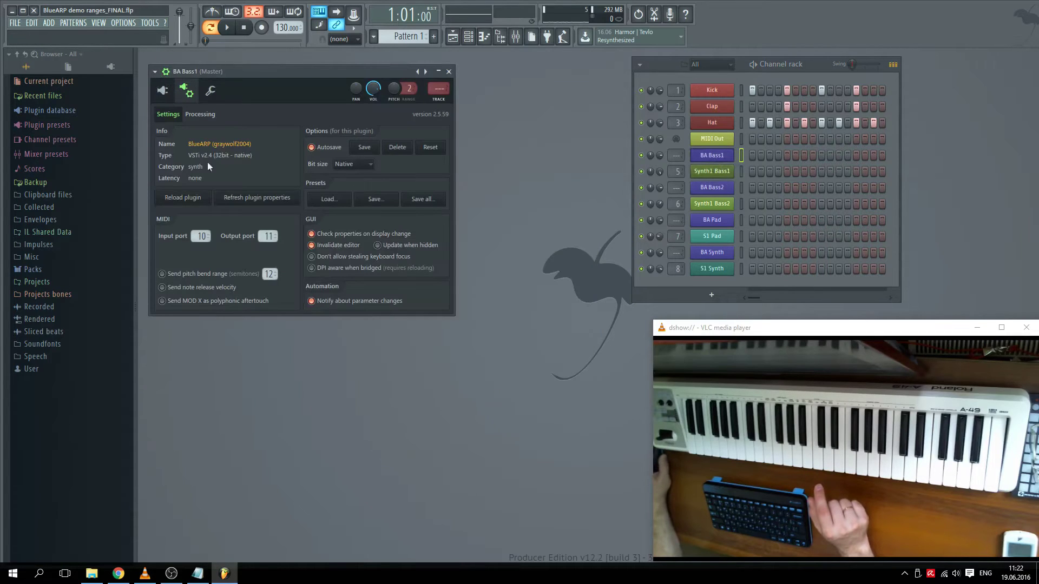
{"action": "left_click", "coordinate": [721, 172]}
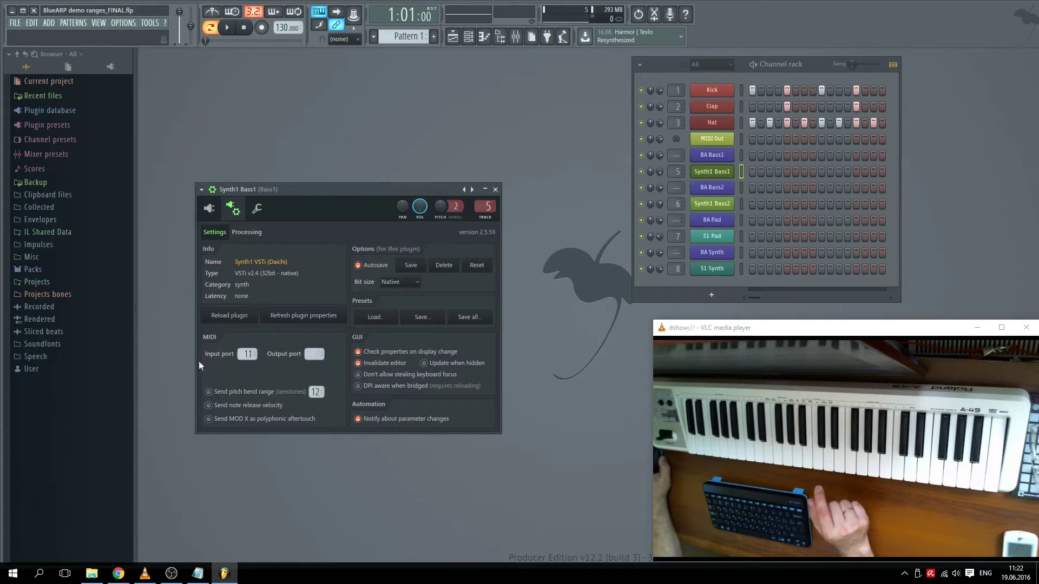
{"action": "left_click", "coordinate": [214, 190]}
{"action": "left_click", "coordinate": [712, 155]}
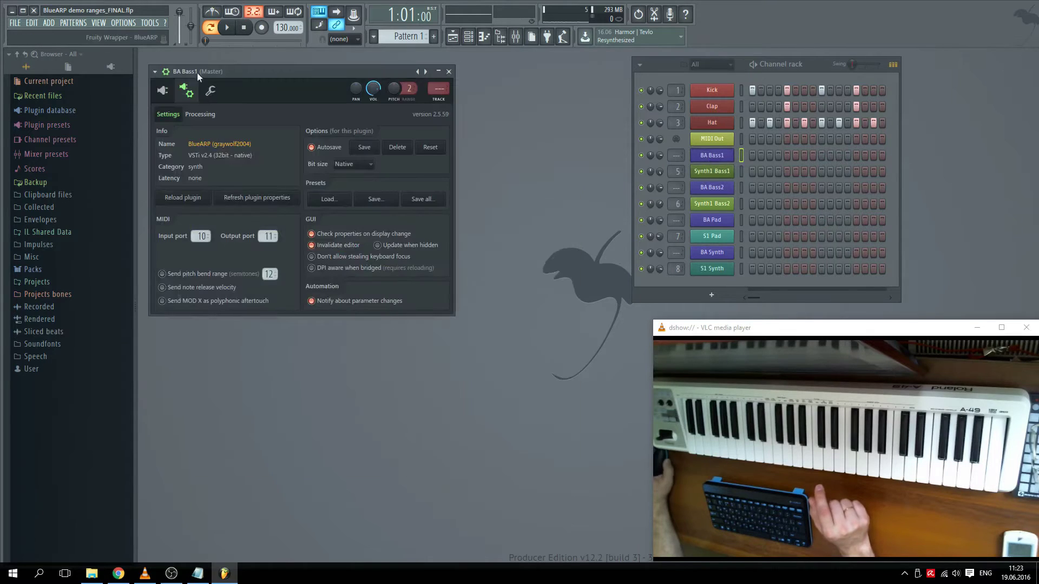
{"action": "left_click", "coordinate": [166, 72]}
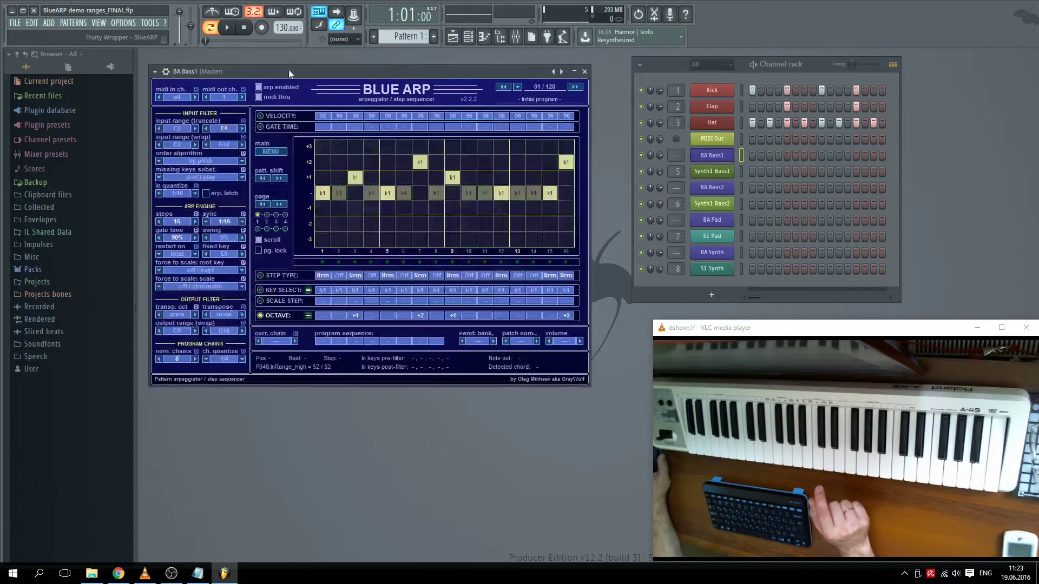
Step: Check MIDI Out sends on port 10 and BA Bass1's wrapper settings show input port 10
{"action": "right_click", "coordinate": [708, 142]}
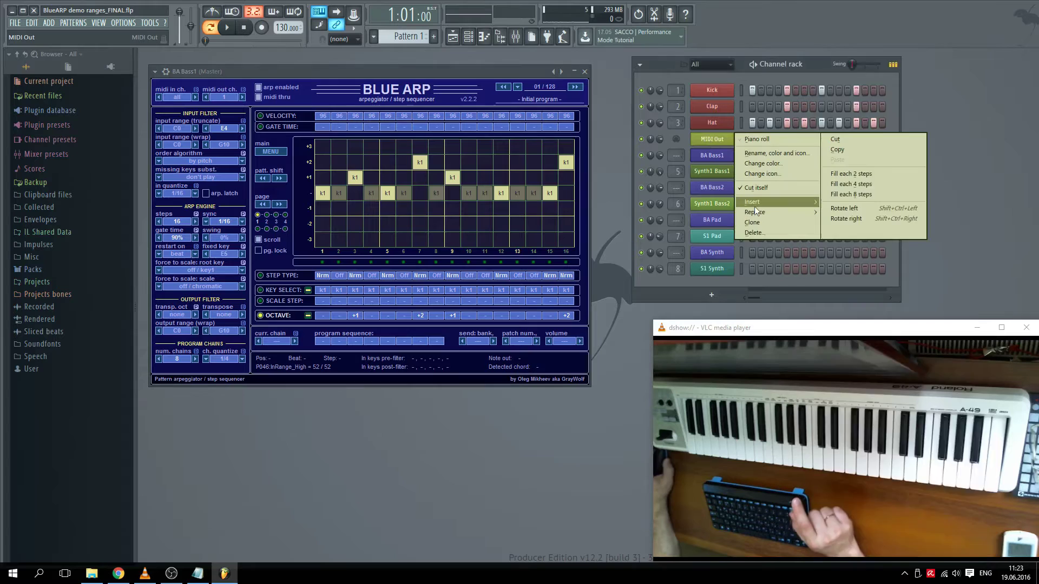
{"action": "mouse_move", "coordinate": [755, 203]}
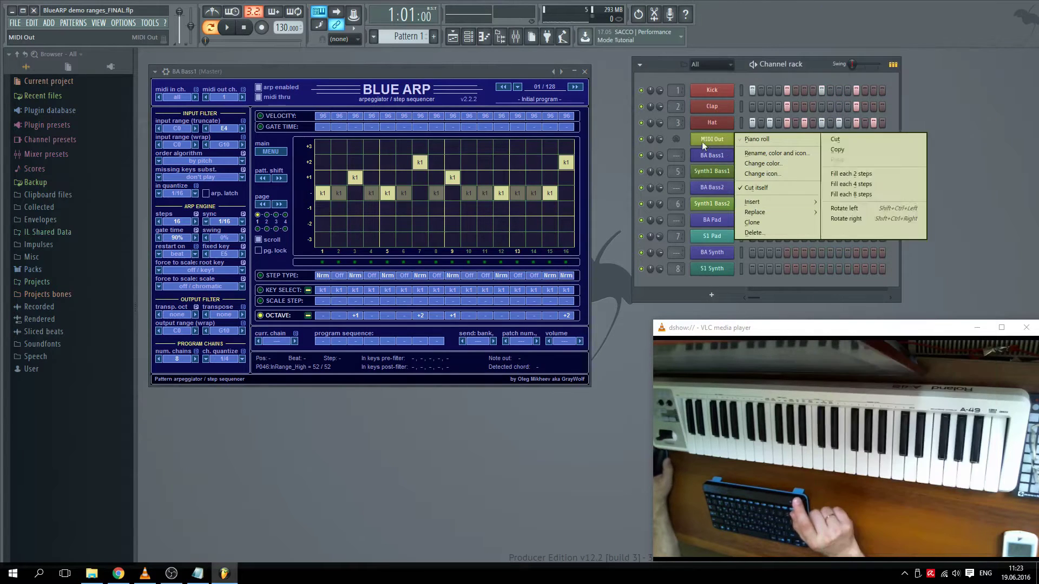
{"action": "left_click", "coordinate": [703, 141]}
{"action": "left_click", "coordinate": [719, 142]}
{"action": "left_click", "coordinate": [585, 72]}
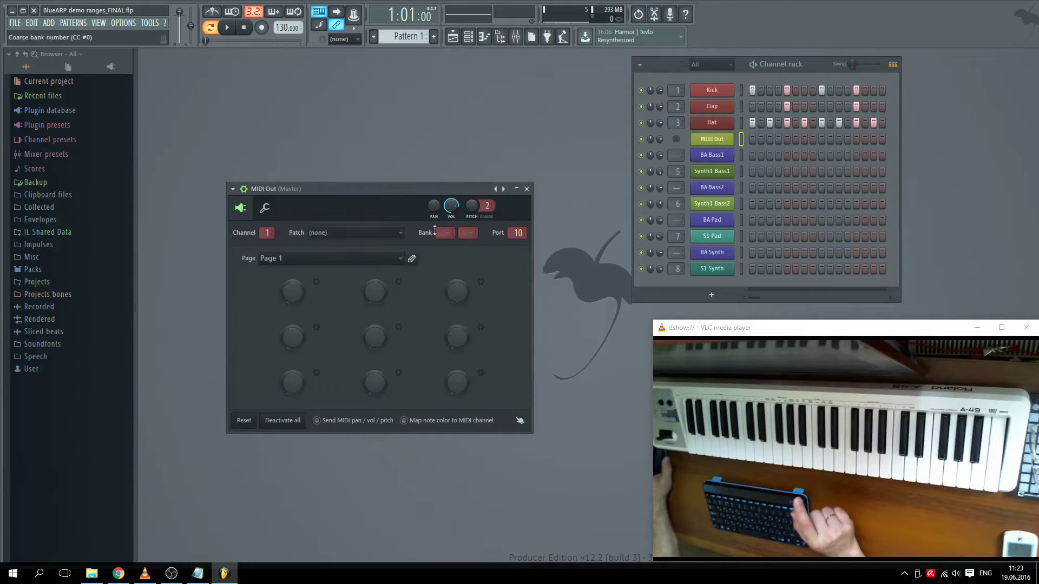
{"action": "left_click_drag", "start_coordinate": [396, 194], "coordinate": [367, 131]}
{"action": "left_click_drag", "start_coordinate": [491, 170], "coordinate": [490, 184]}
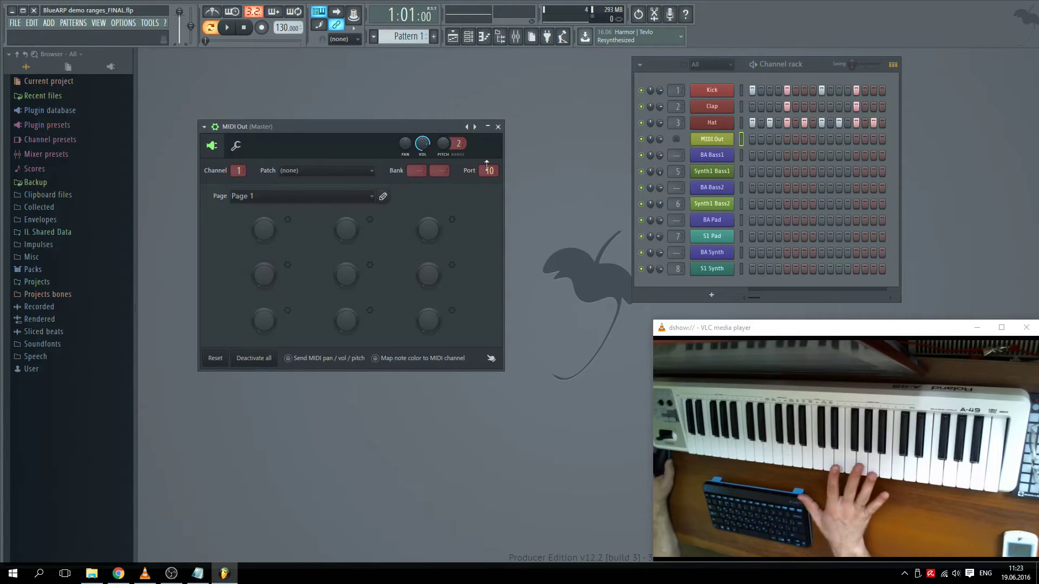
{"action": "left_click", "coordinate": [712, 155]}
{"action": "left_click", "coordinate": [185, 91]}
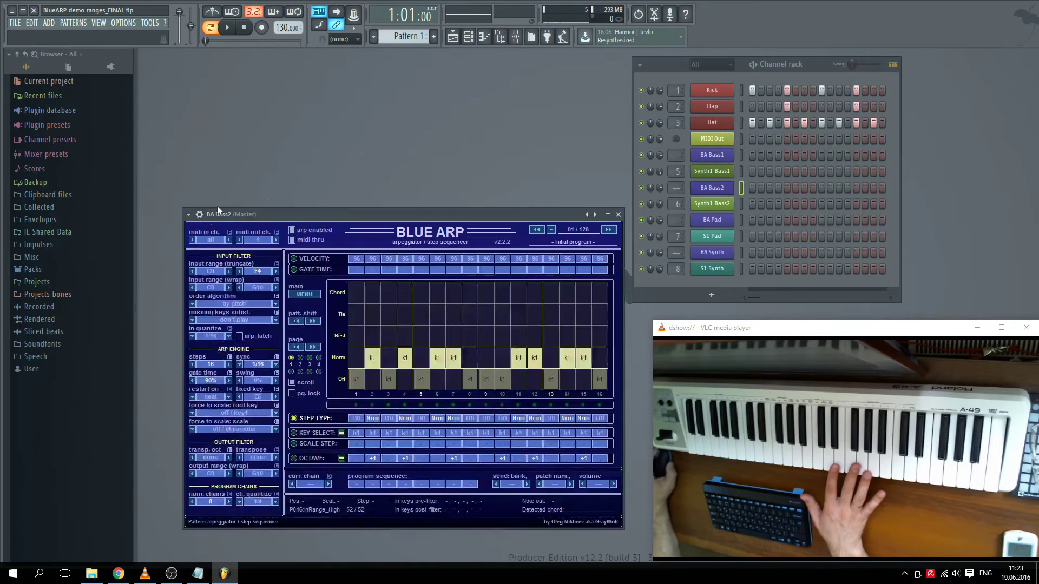
Step: Review BA Bass2's output port 12 and BA Pad's MIDI port settings
{"action": "left_click", "coordinate": [200, 214]}
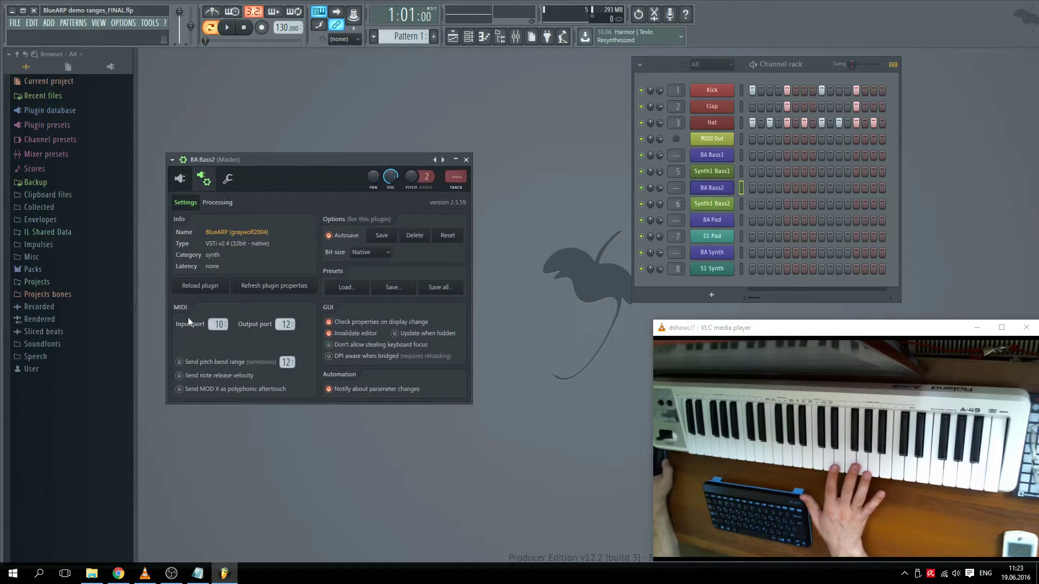
{"action": "left_click", "coordinate": [466, 160]}
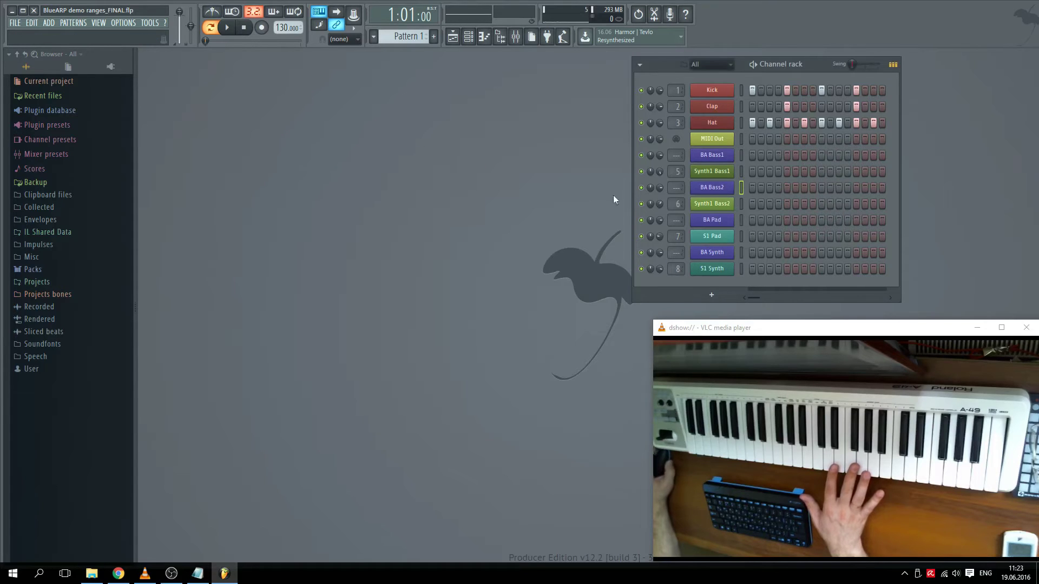
{"action": "left_click", "coordinate": [698, 225]}
{"action": "left_click", "coordinate": [177, 126]}
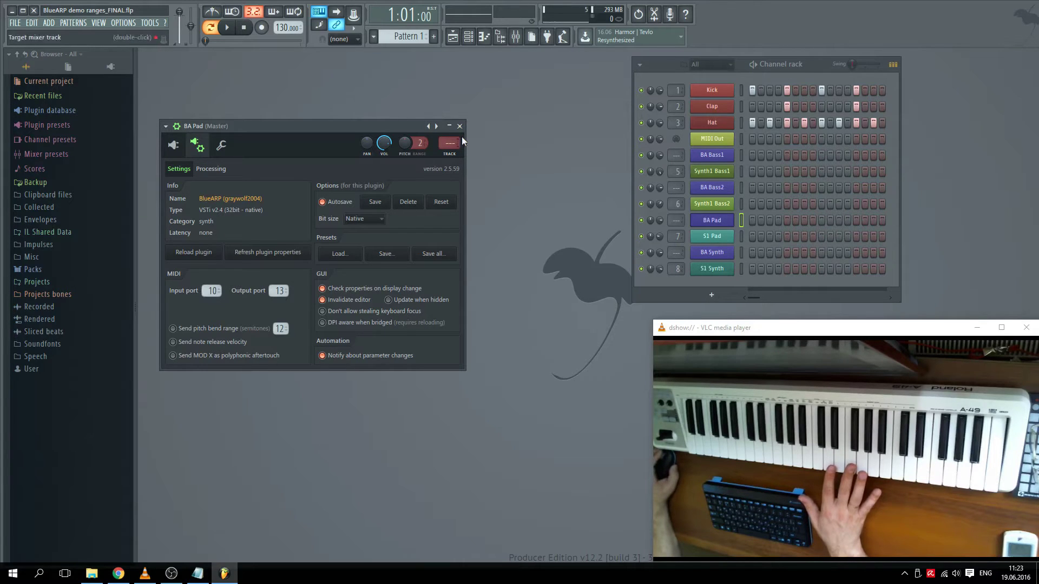
{"action": "left_click", "coordinate": [177, 126]}
Step: Open MIDI Out, collapse its header controls, and close its window
{"action": "left_click", "coordinate": [712, 139]}
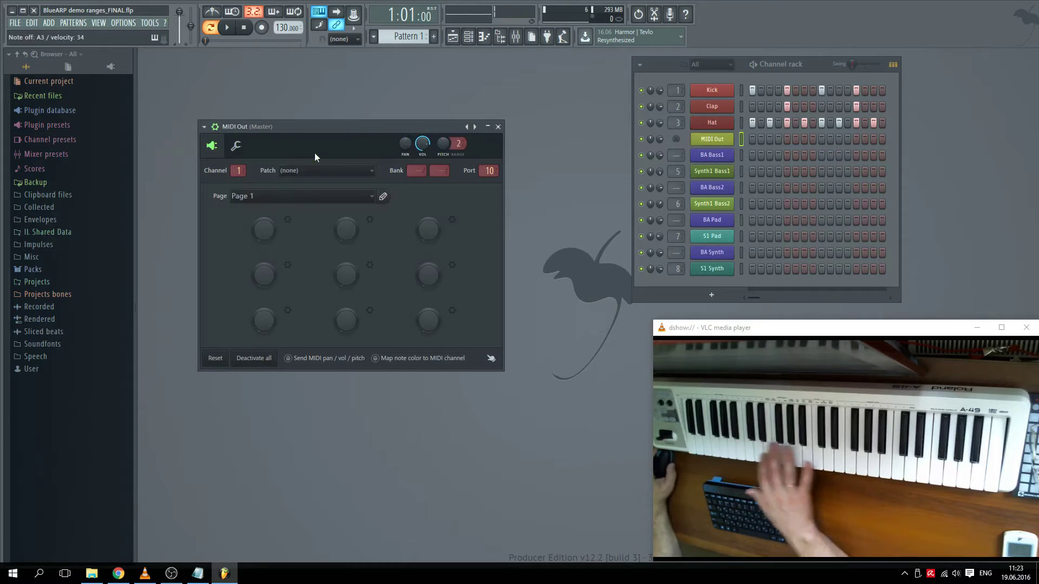
{"action": "left_click", "coordinate": [216, 129]}
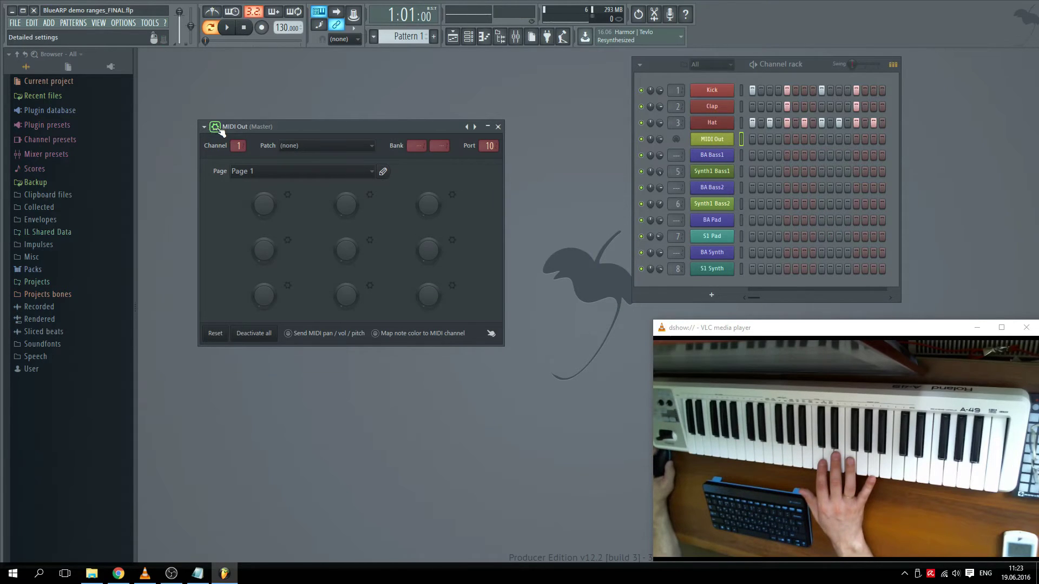
{"action": "left_click", "coordinate": [498, 127]}
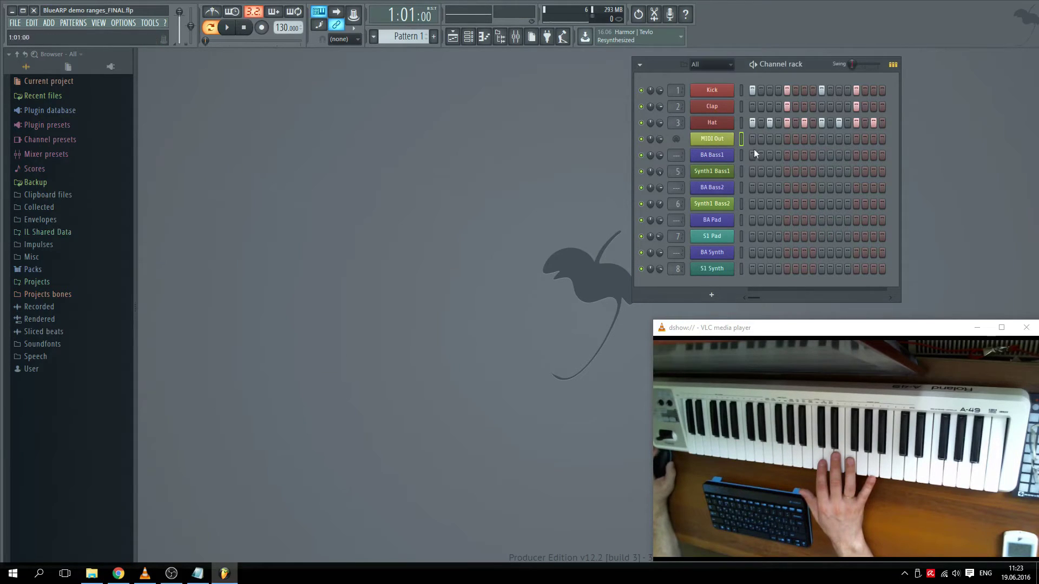
Step: Set BA Pad's lower truncate input range to F4 by MIDI learn
{"action": "left_click", "coordinate": [712, 220]}
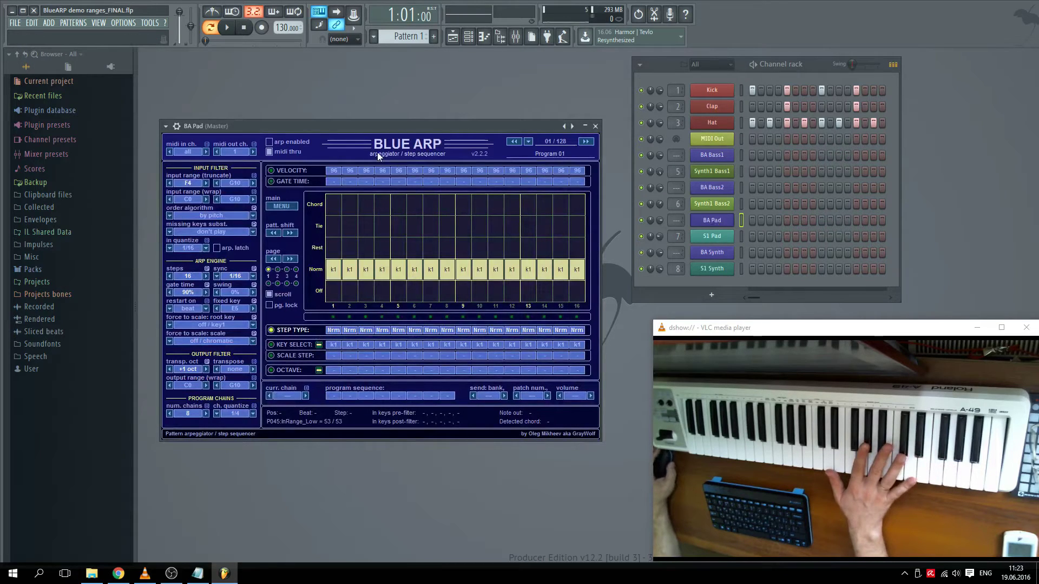
{"action": "right_click", "coordinate": [190, 183]}
{"action": "left_click", "coordinate": [200, 206]}
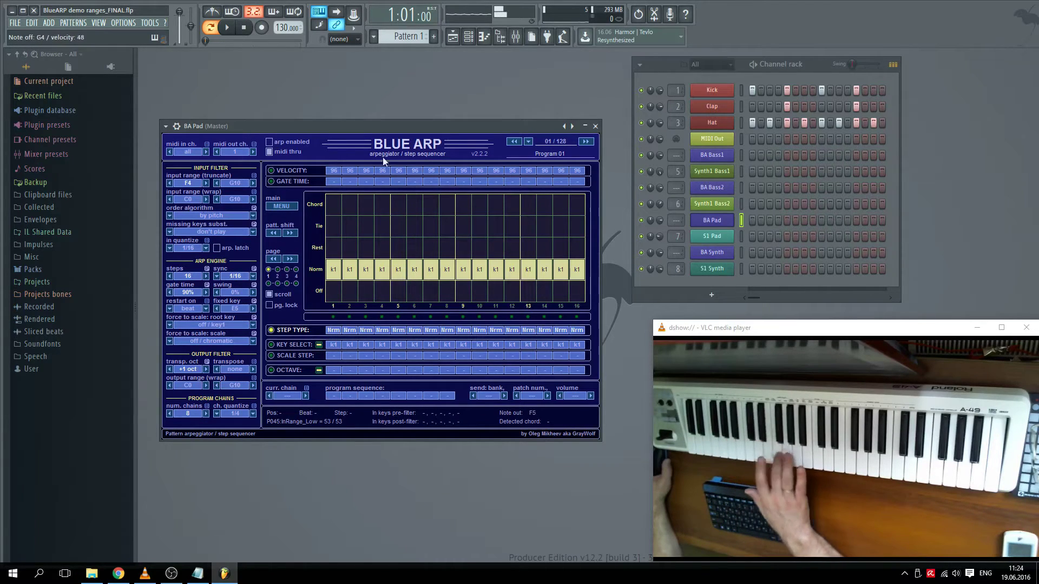
Step: Set BA Synth's lower truncate input range to F4 by MIDI learn as well
{"action": "left_click", "coordinate": [596, 126]}
{"action": "left_click", "coordinate": [712, 252]}
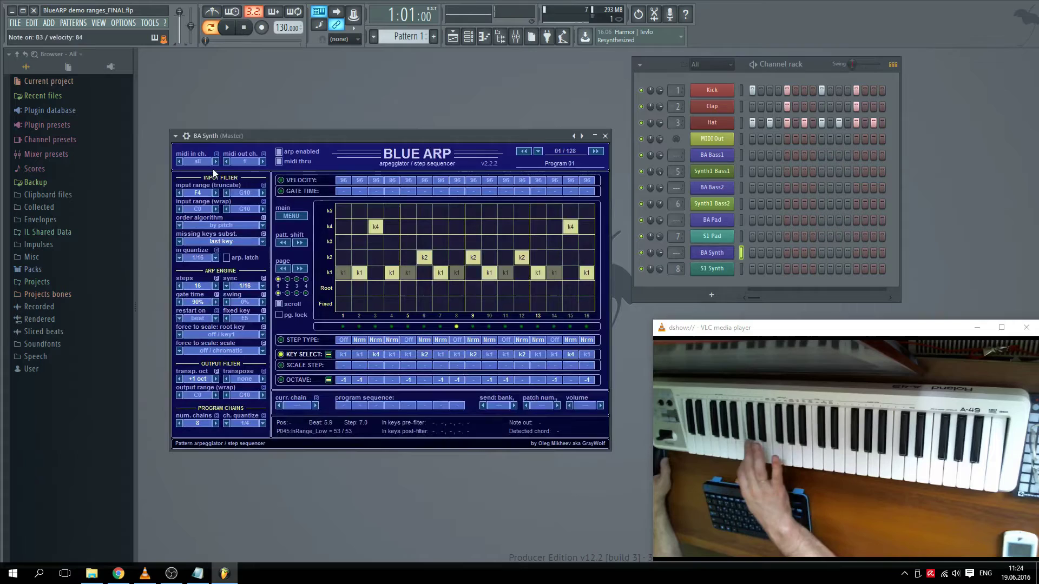
{"action": "right_click", "coordinate": [196, 193]}
{"action": "left_click", "coordinate": [210, 216]}
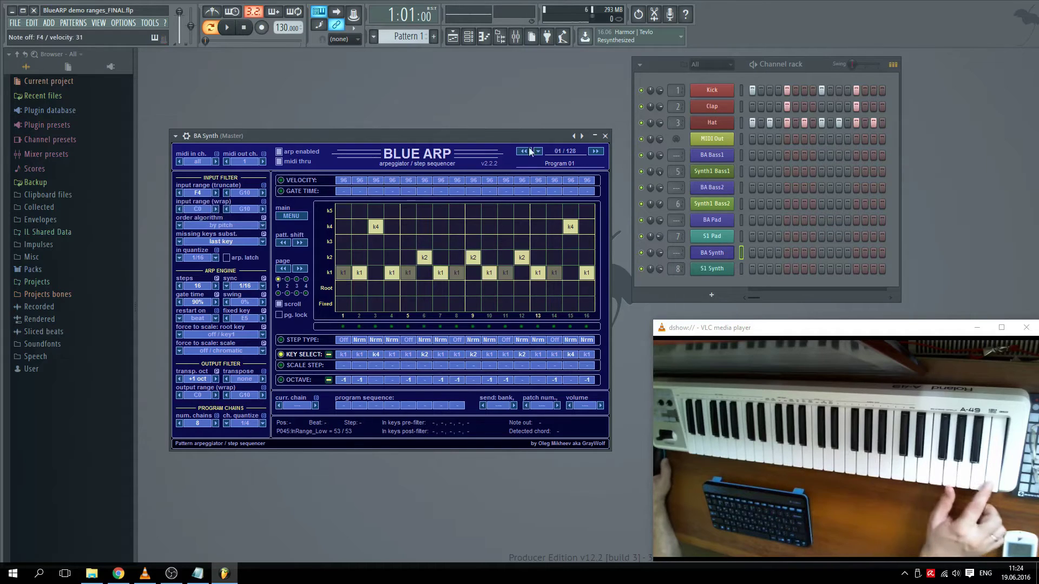
Step: Leave BA Pad's arpeggiator disabled with MIDI thru enabled, then close its BlueARP window
{"action": "left_click", "coordinate": [609, 137]}
{"action": "left_click", "coordinate": [712, 220]}
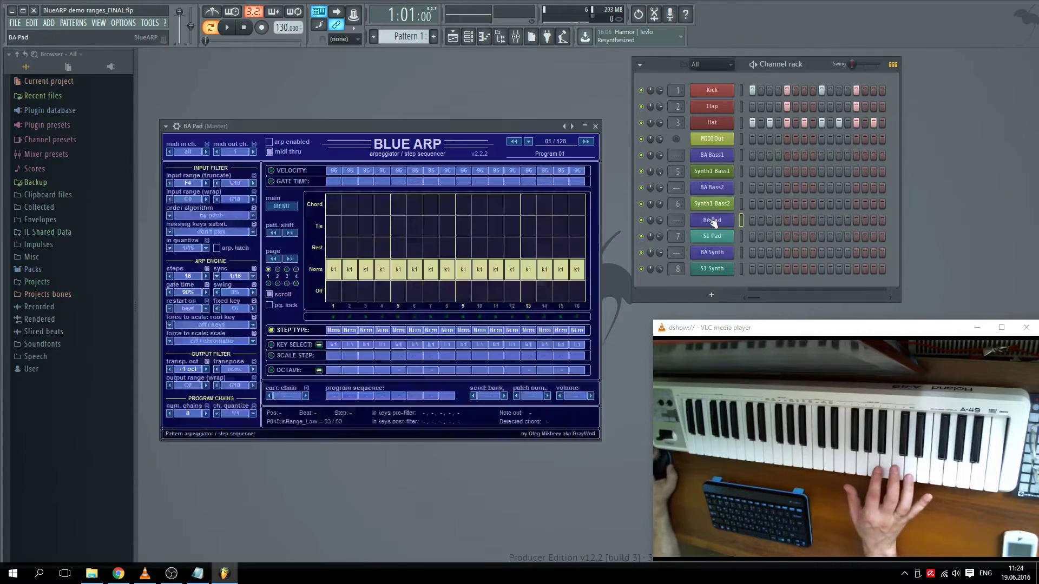
{"action": "left_click", "coordinate": [280, 138]}
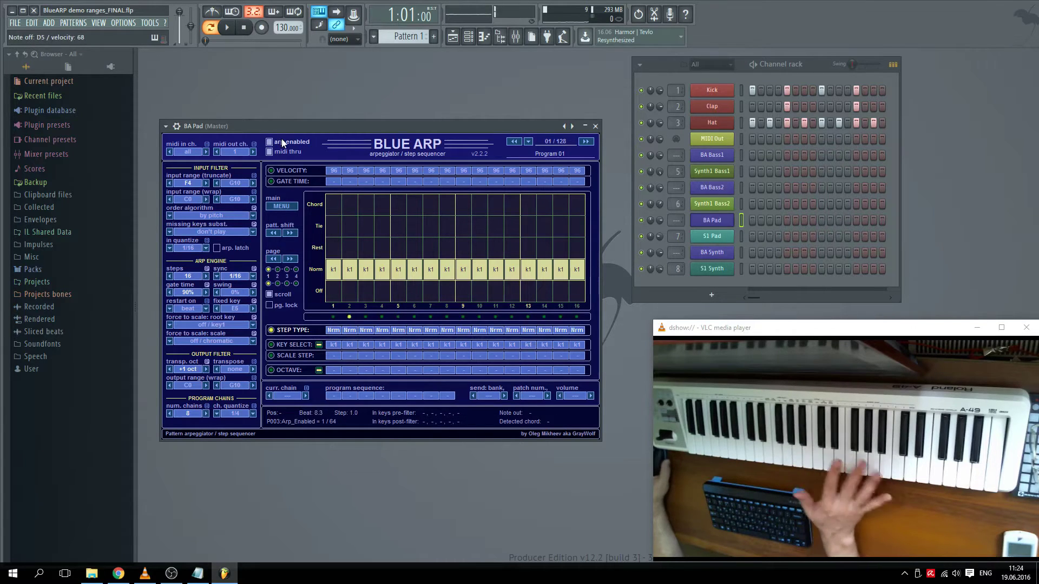
{"action": "left_click", "coordinate": [283, 141]}
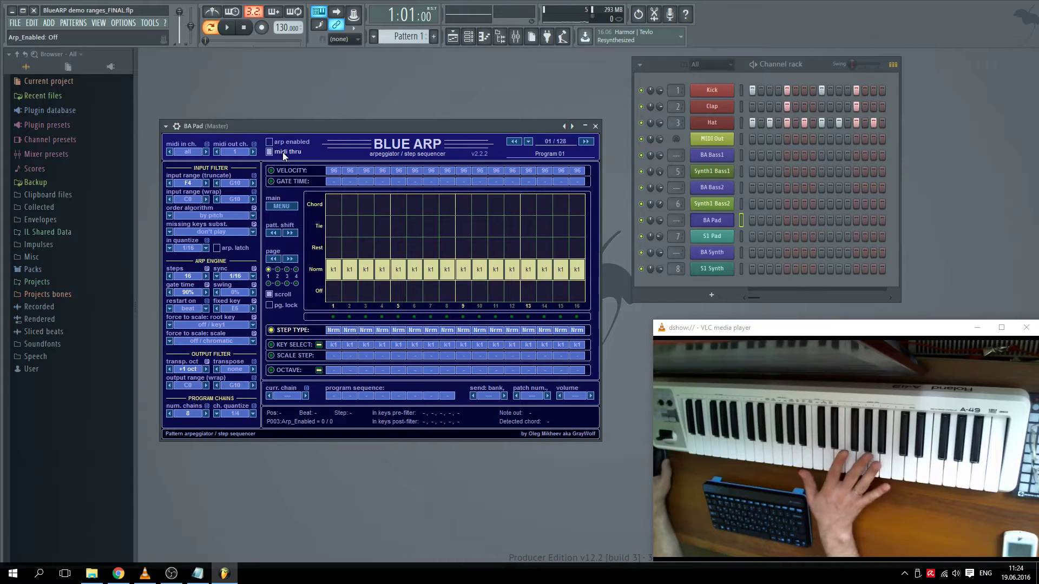
{"action": "left_click", "coordinate": [282, 152]}
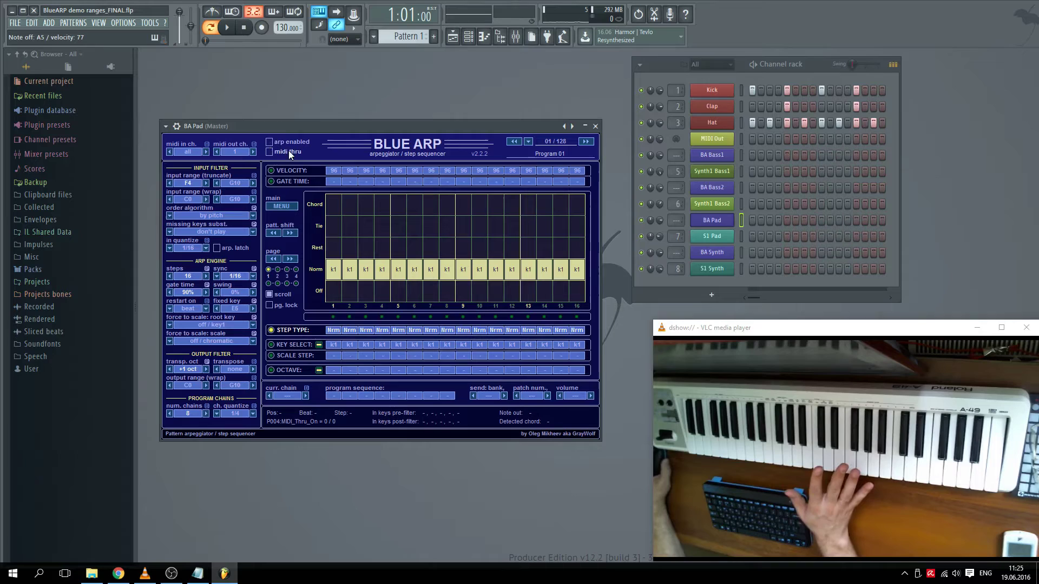
{"action": "left_click", "coordinate": [288, 152]}
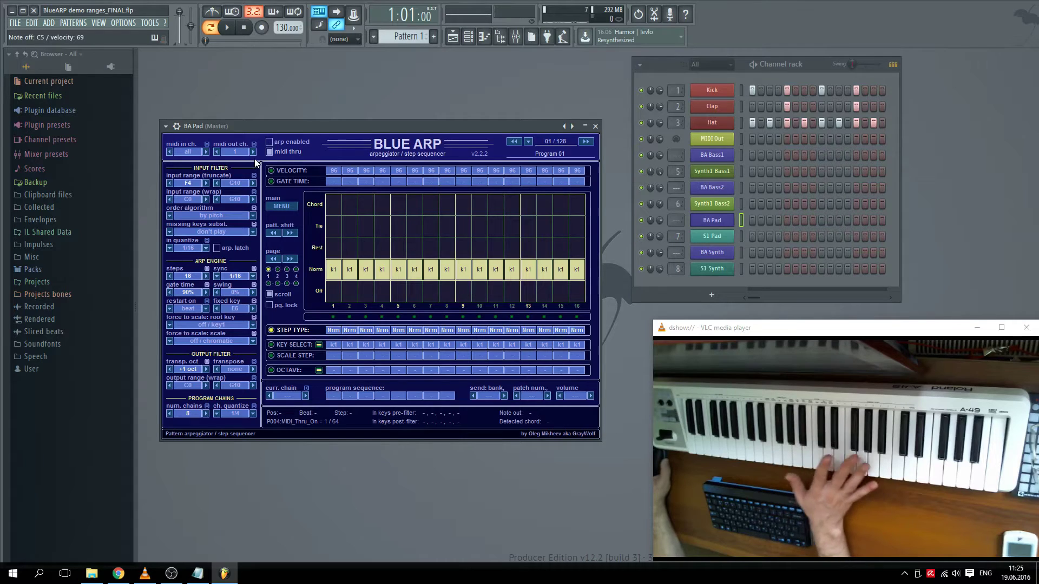
{"action": "left_click", "coordinate": [595, 126]}
{"action": "left_click", "coordinate": [741, 139]}
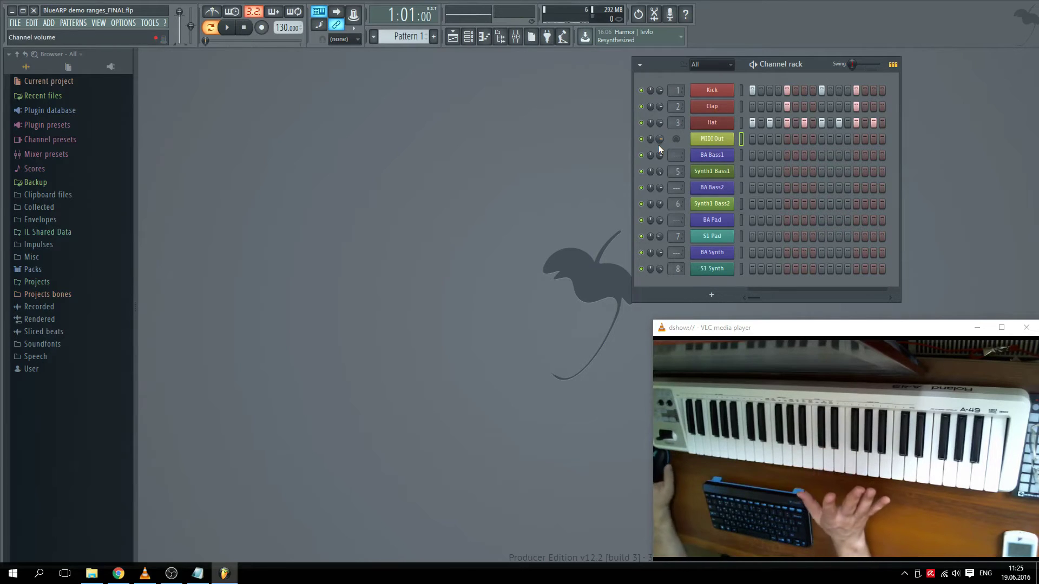
Step: Reset BA Bass1's truncate input range high value to its default G10
{"action": "left_click", "coordinate": [721, 157]}
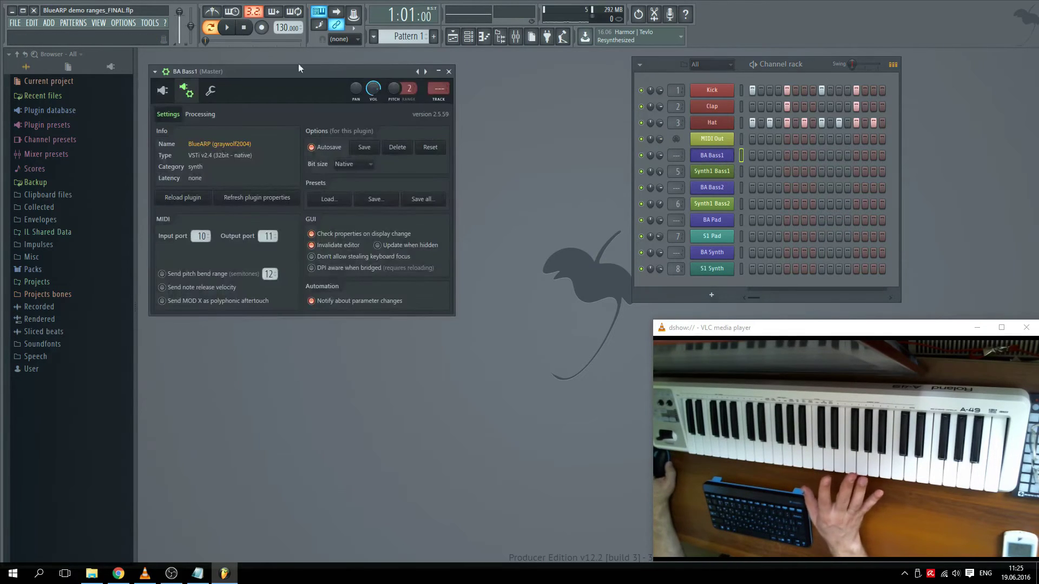
{"action": "left_click", "coordinate": [165, 73]}
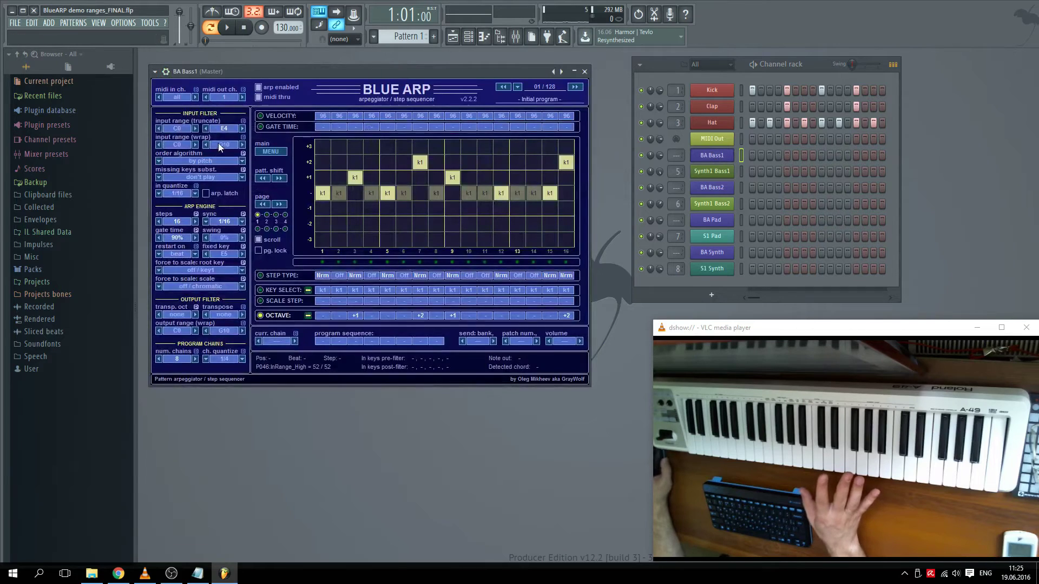
{"action": "right_click", "coordinate": [218, 128]}
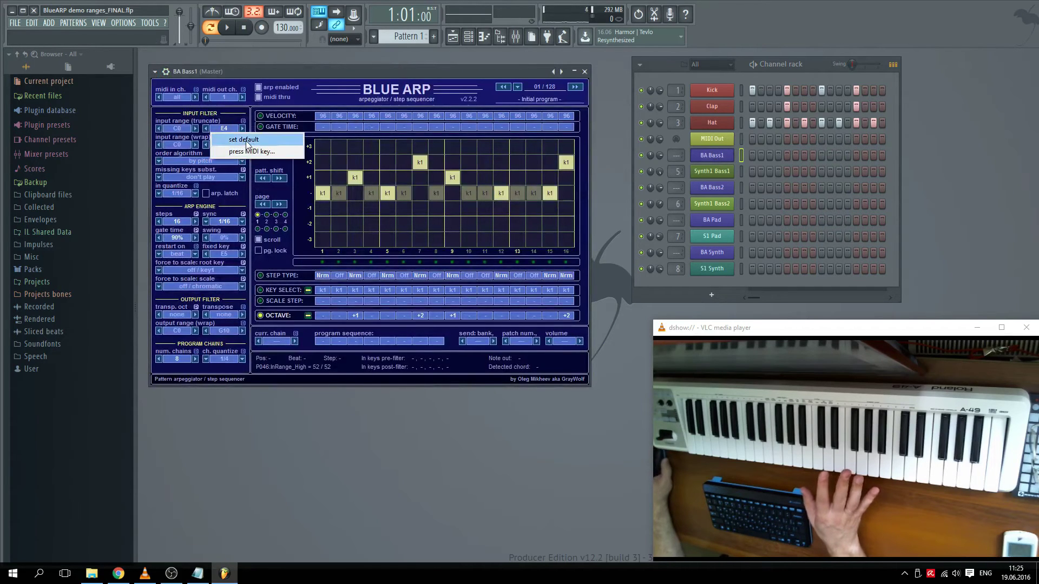
{"action": "left_click", "coordinate": [244, 139]}
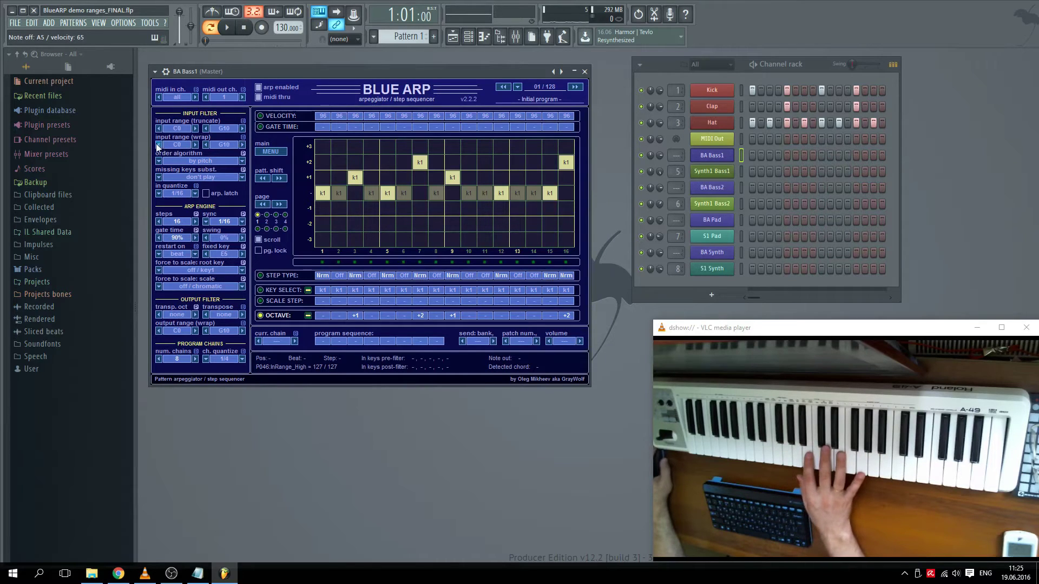
Step: Learn BA Bass1's wrap input range from played keys: F4 as top, F3 as bottom
{"action": "right_click", "coordinate": [222, 145]}
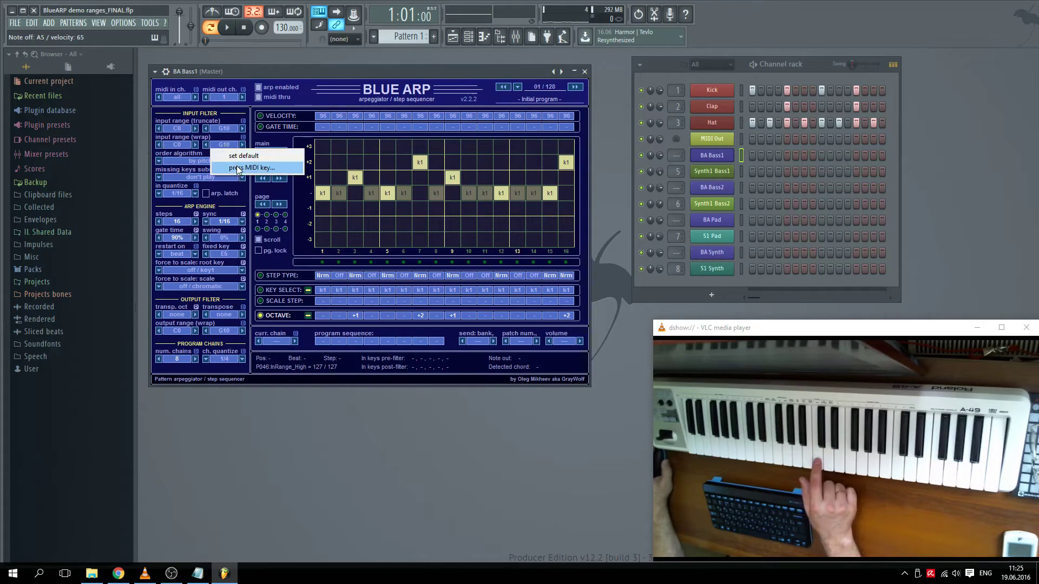
{"action": "left_click", "coordinate": [237, 168]}
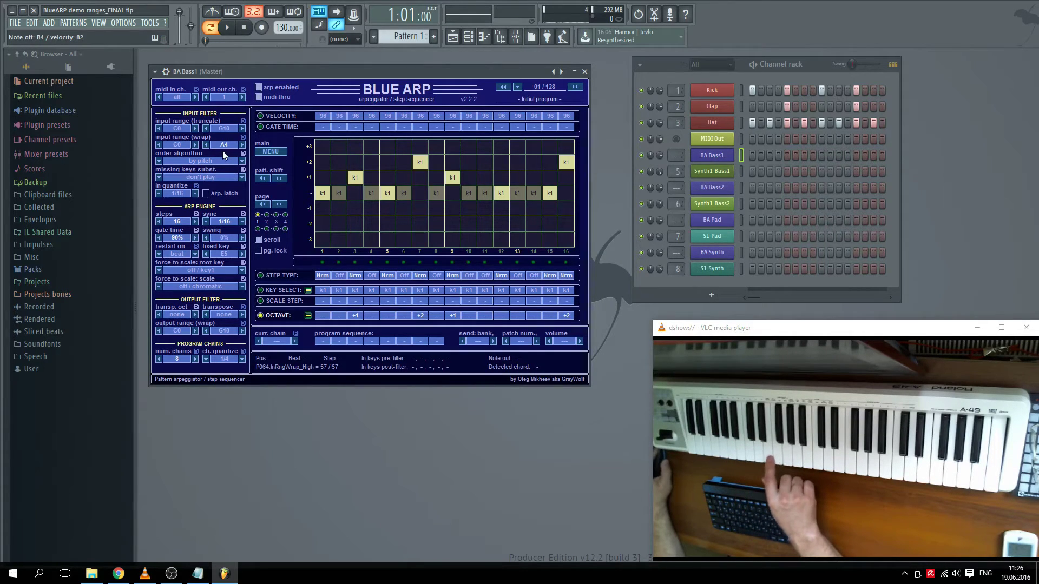
{"action": "right_click", "coordinate": [222, 146]}
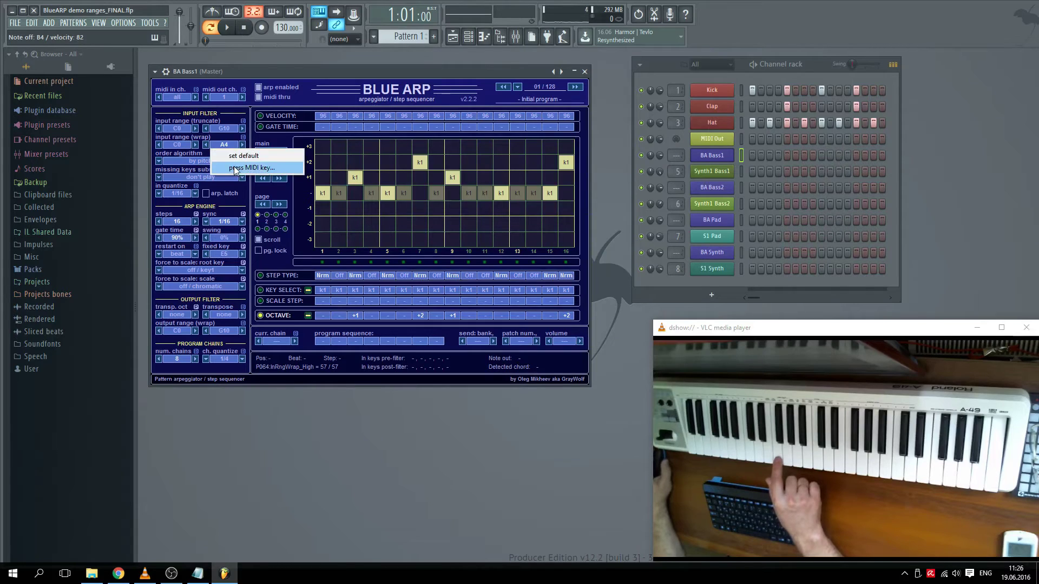
{"action": "left_click", "coordinate": [234, 167]}
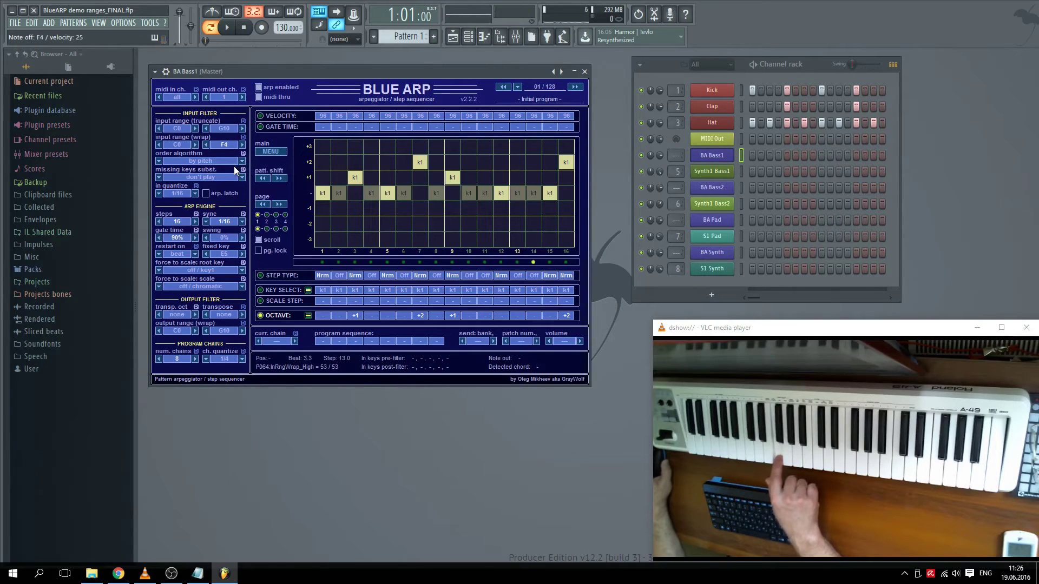
{"action": "right_click", "coordinate": [183, 144]}
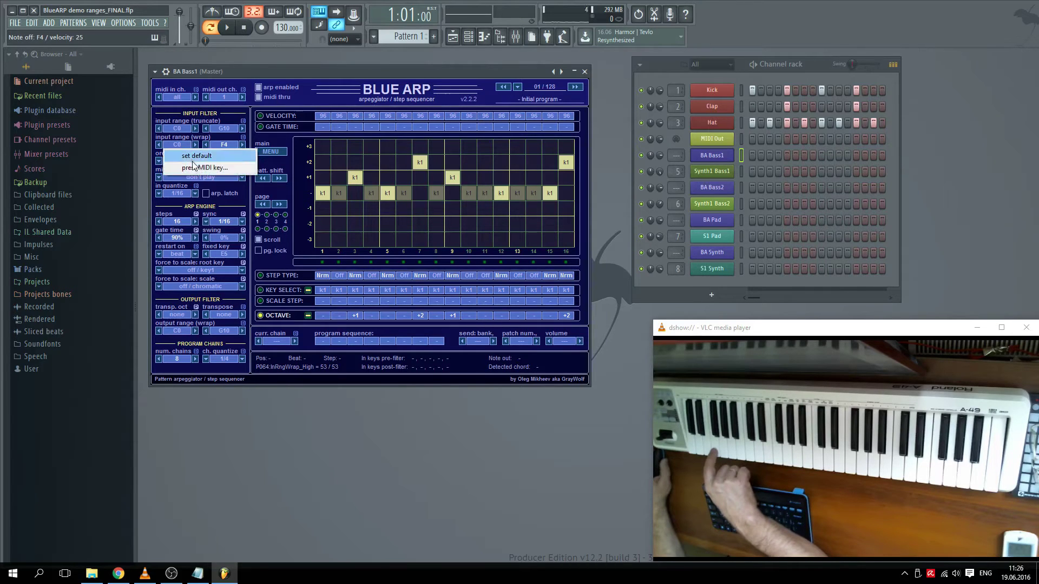
{"action": "left_click", "coordinate": [197, 167]}
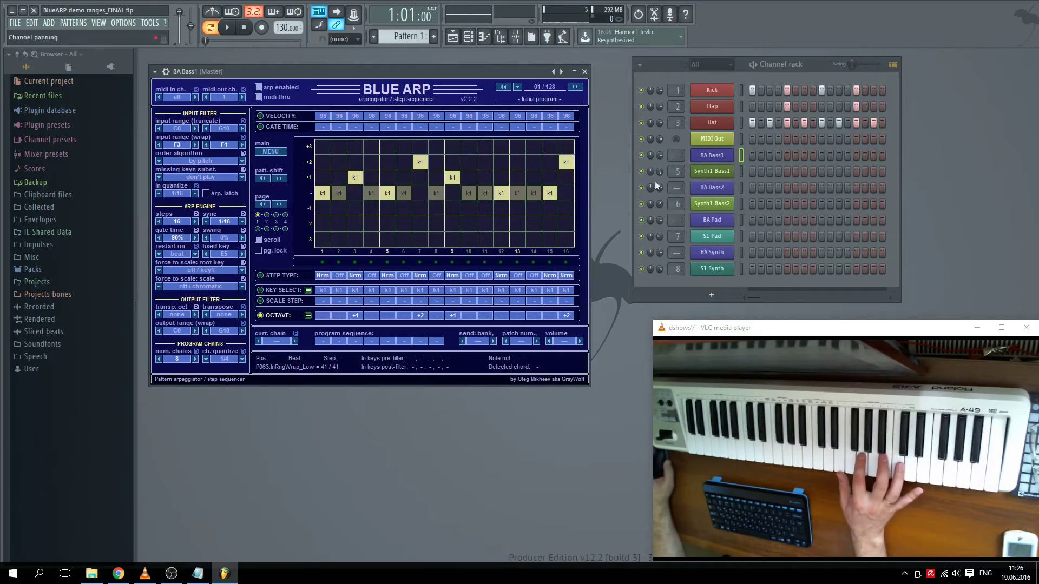
Step: Open BA Bass2's BlueARP editor and reset its truncate range top to the default G10
{"action": "left_click", "coordinate": [721, 191]}
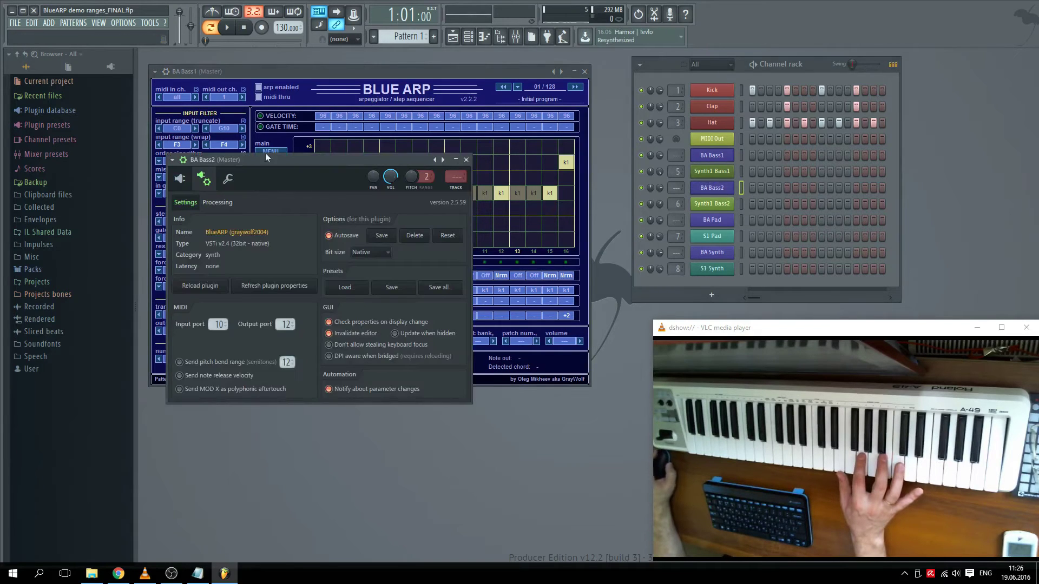
{"action": "left_click", "coordinate": [180, 179]}
{"action": "left_click_drag", "start_coordinate": [224, 161], "coordinate": [286, 212]}
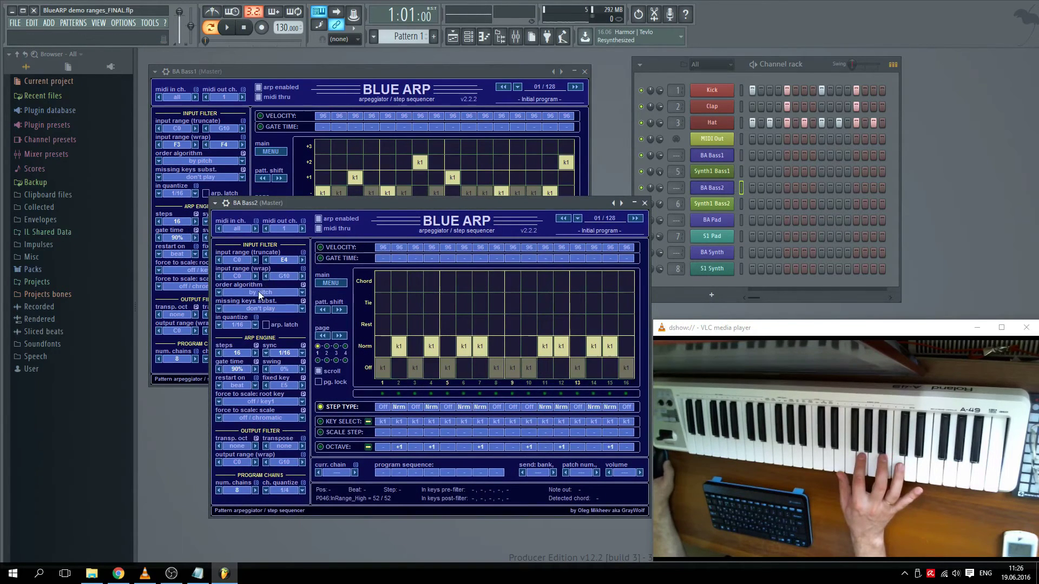
{"action": "right_click", "coordinate": [284, 265]}
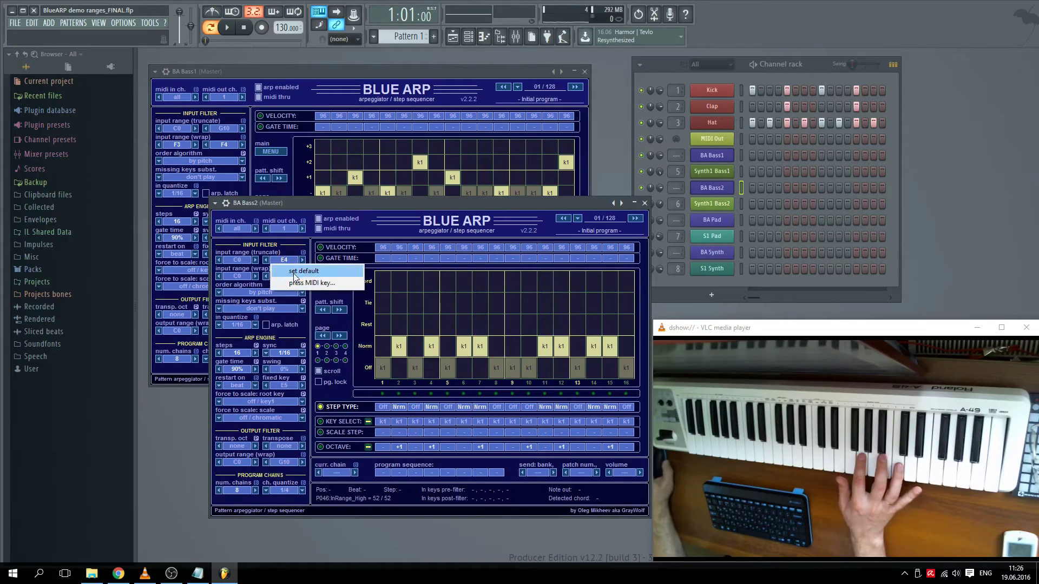
{"action": "left_click", "coordinate": [297, 271]}
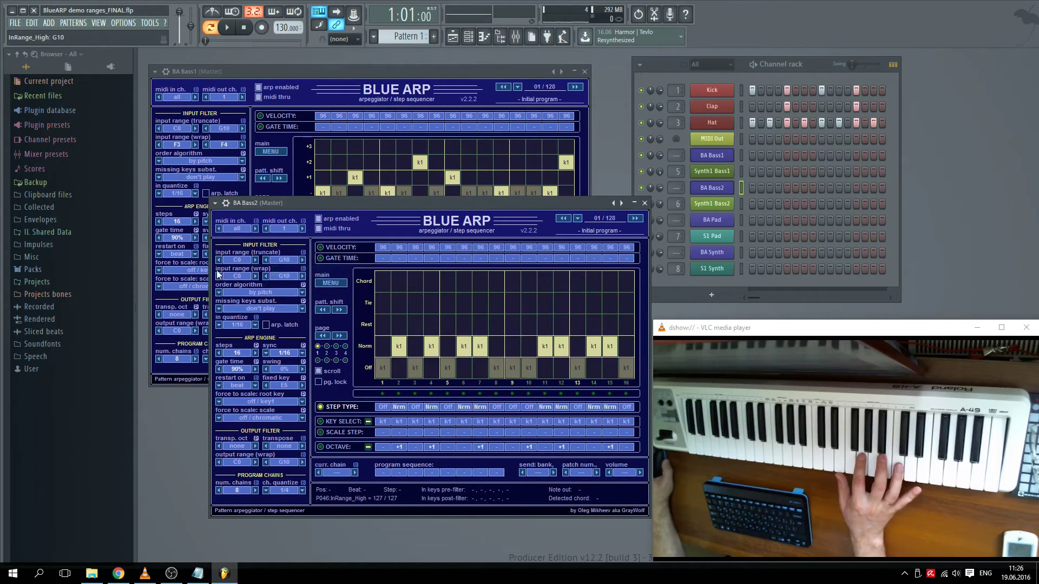
Step: Learn BA Bass2's wrap input range from played keys: F3 low and F4 high
{"action": "right_click", "coordinate": [236, 277]}
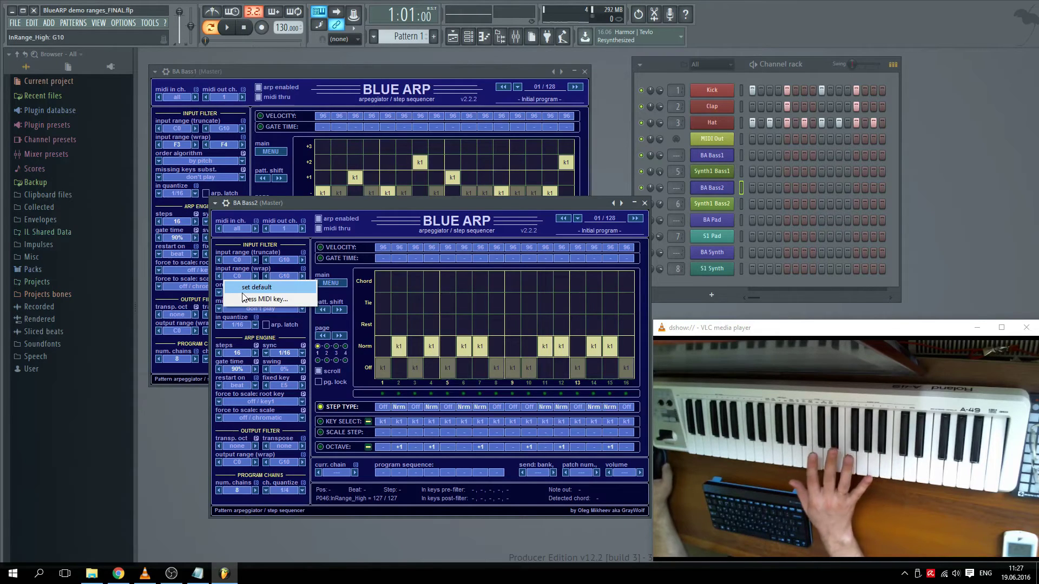
{"action": "left_click", "coordinate": [244, 301]}
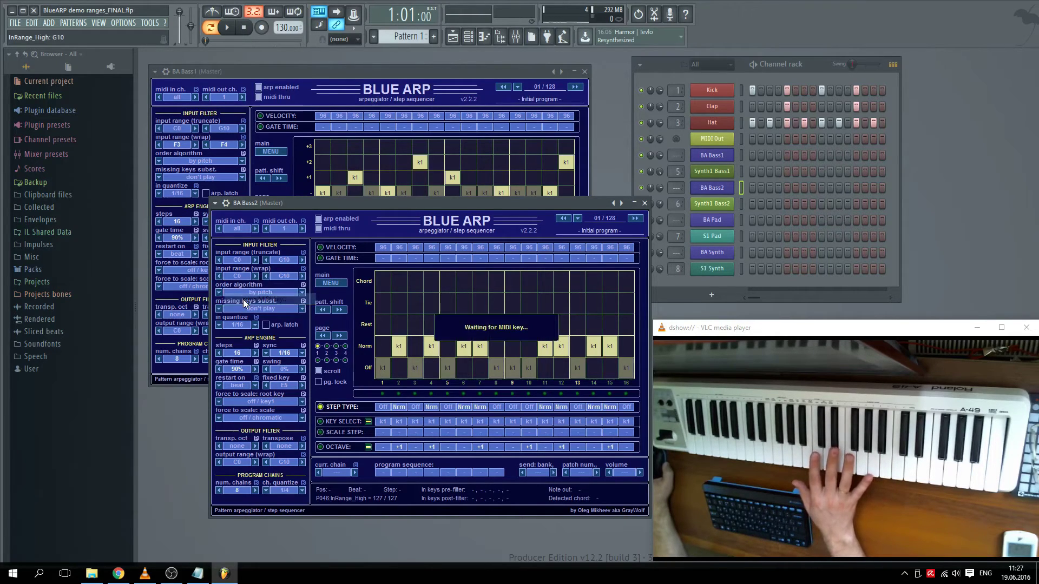
{"action": "right_click", "coordinate": [273, 279]}
{"action": "left_click", "coordinate": [295, 301]}
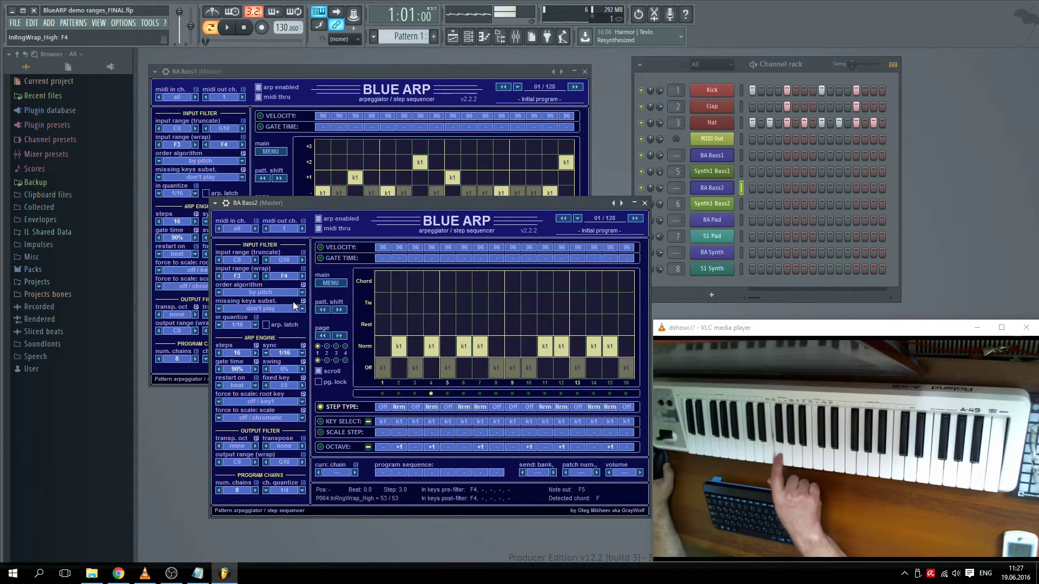
Step: Reset BA Pad's truncate input range bottom to the default C0
{"action": "left_click", "coordinate": [645, 203]}
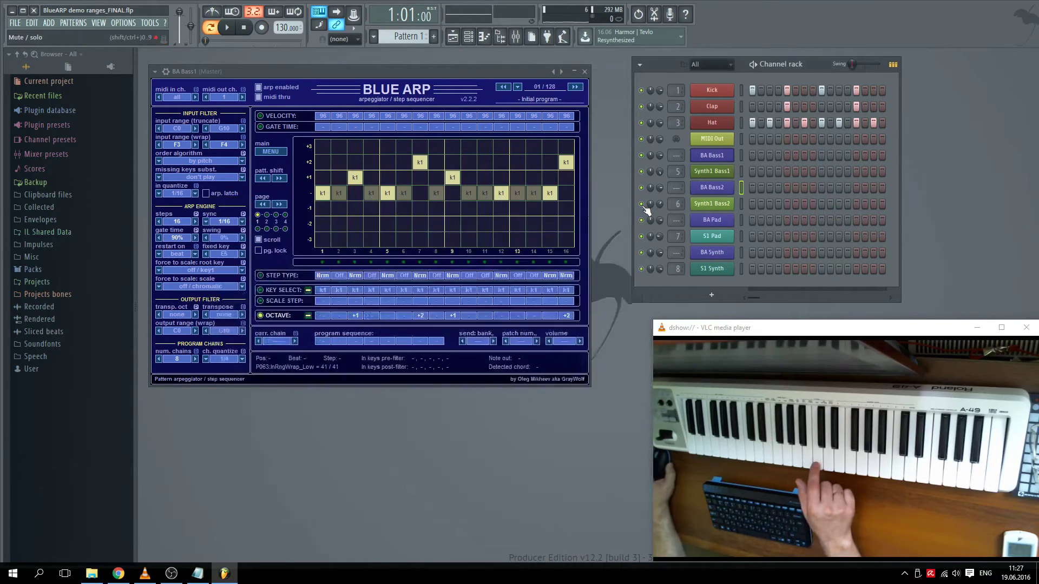
{"action": "left_click", "coordinate": [712, 219]}
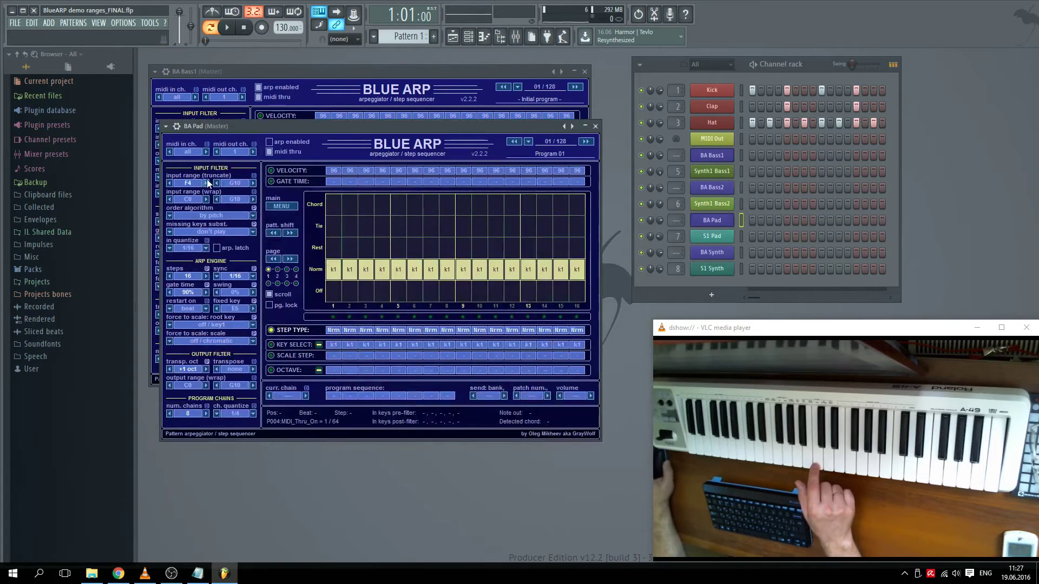
{"action": "right_click", "coordinate": [193, 185]}
{"action": "left_click", "coordinate": [209, 194]}
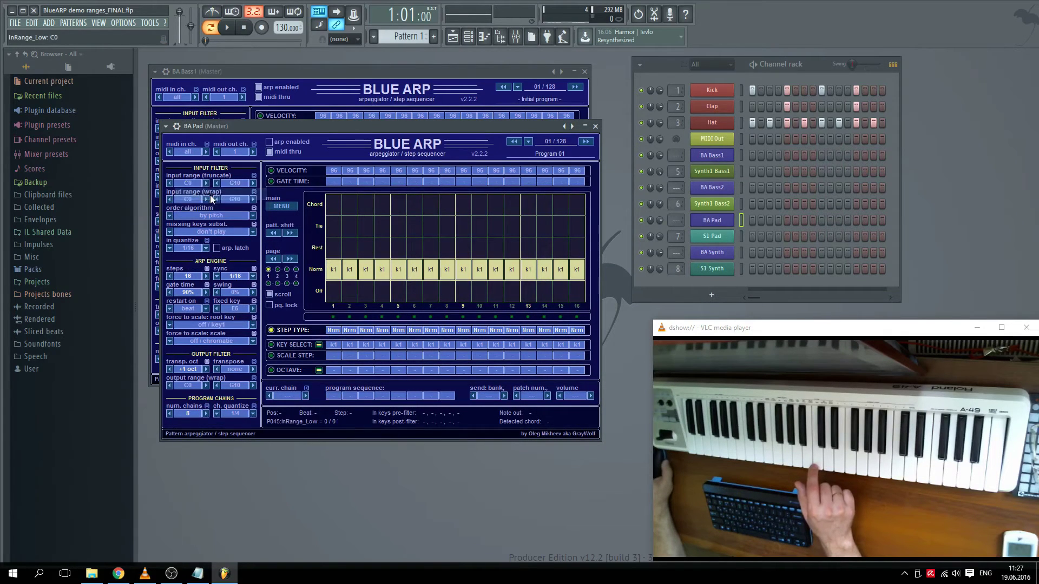
Step: On BA Synth, learn a wrap range note from a played key and reset the truncate bottom to C0
{"action": "left_click", "coordinate": [595, 126]}
{"action": "left_click", "coordinate": [712, 252]}
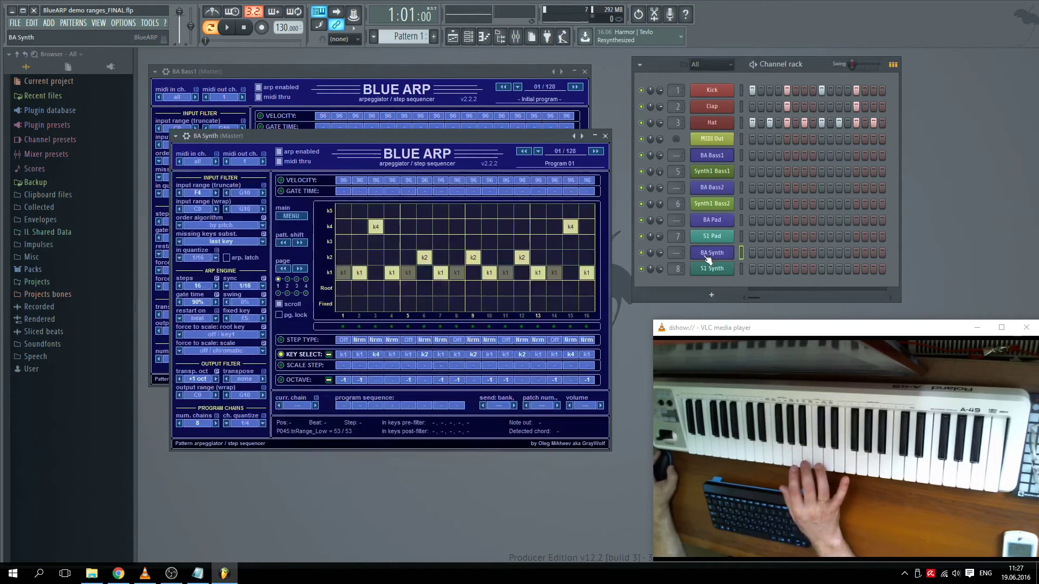
{"action": "right_click", "coordinate": [183, 200]}
{"action": "left_click", "coordinate": [214, 213]}
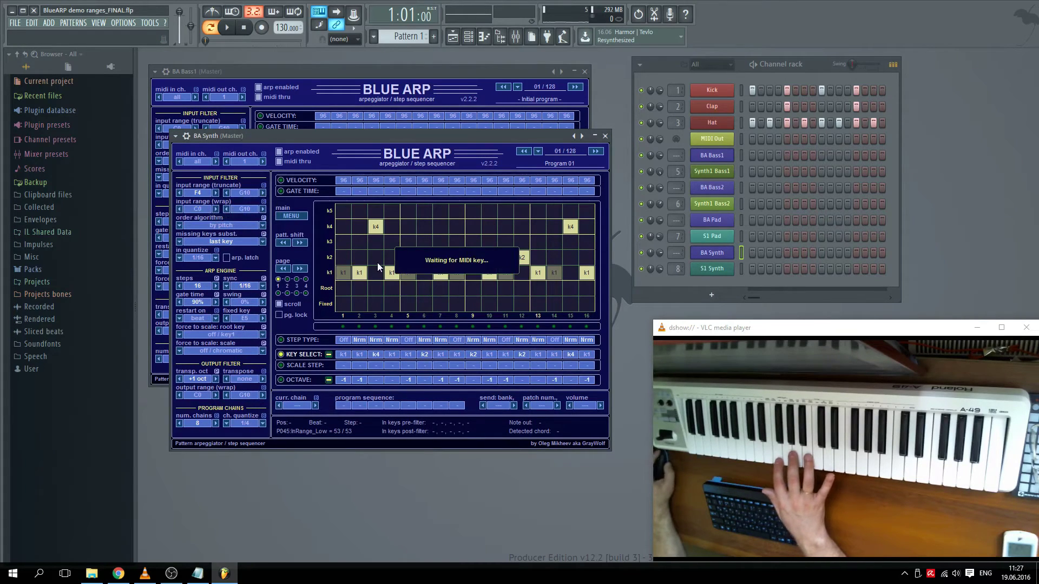
{"action": "right_click", "coordinate": [185, 192]}
{"action": "left_click", "coordinate": [254, 209]}
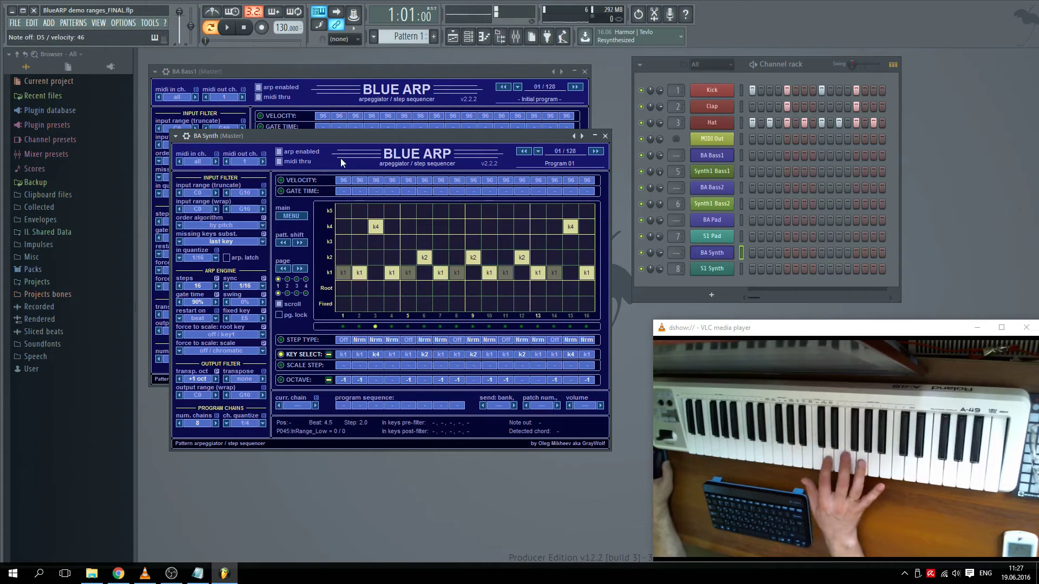
Step: Reopen only BA Bass1's BlueARP and display its order algorithm choices
{"action": "left_click", "coordinate": [605, 136]}
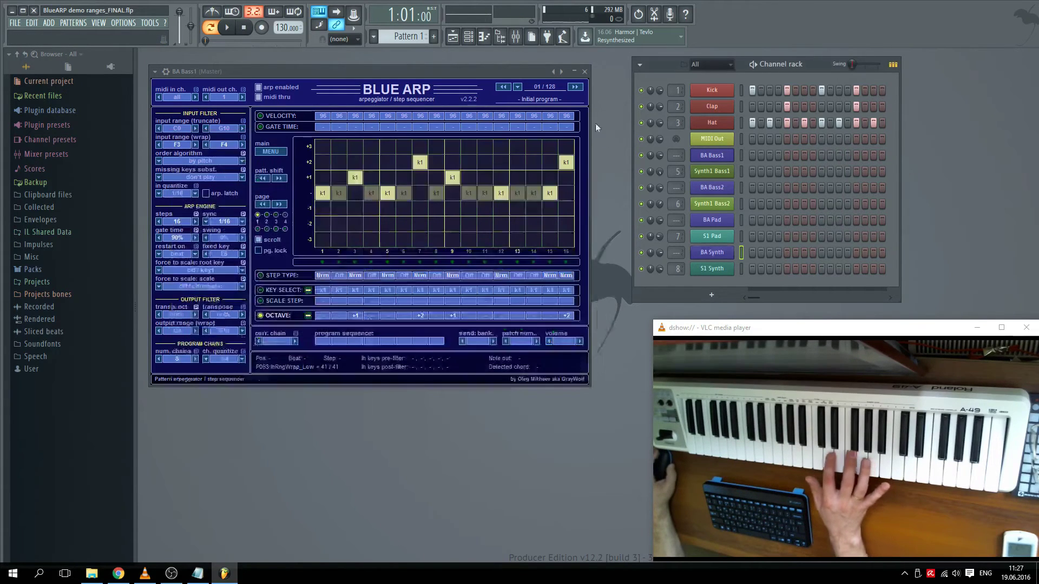
{"action": "left_click", "coordinate": [585, 72]}
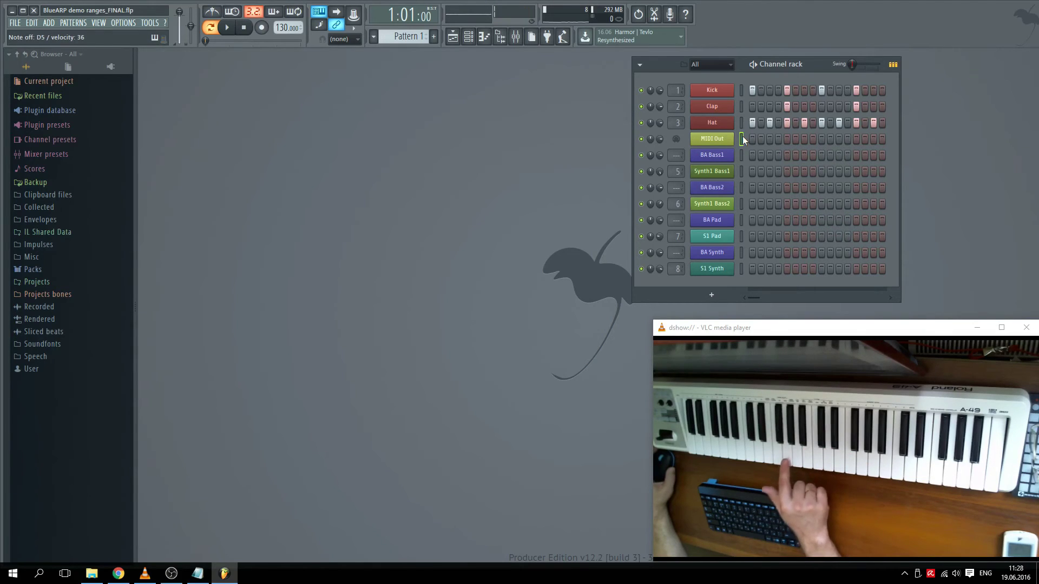
{"action": "left_click", "coordinate": [709, 155]}
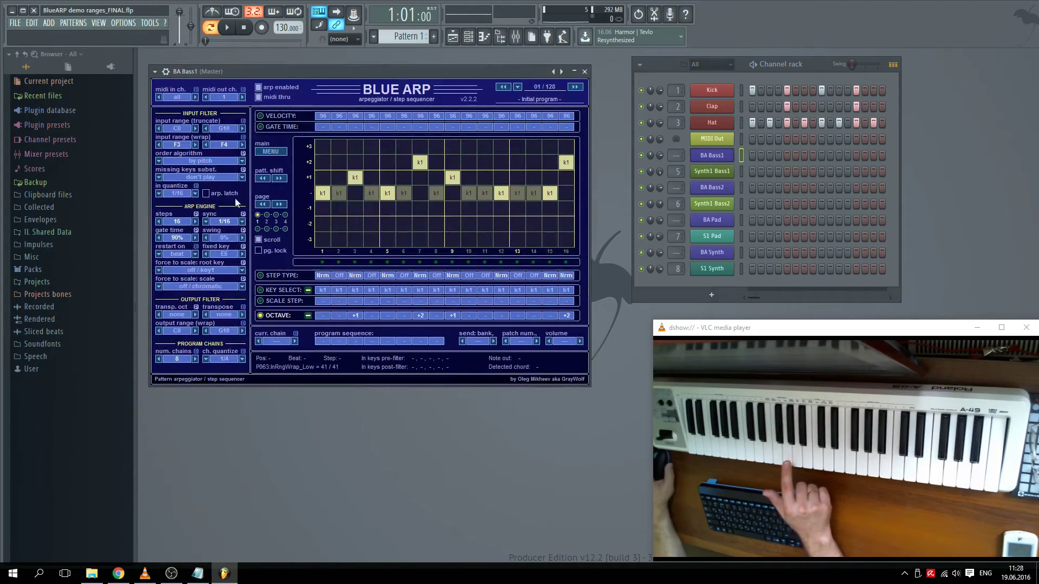
{"action": "left_click", "coordinate": [158, 162]}
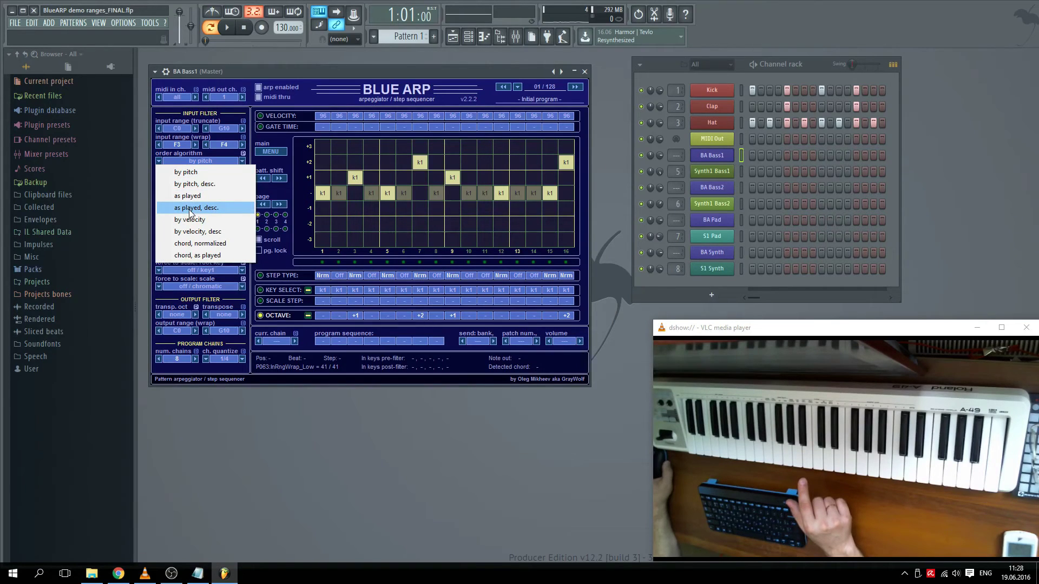
Step: Set both BA Bass1 and BA Bass2 order algorithms to 'as played, desc.'
{"action": "left_click", "coordinate": [191, 208]}
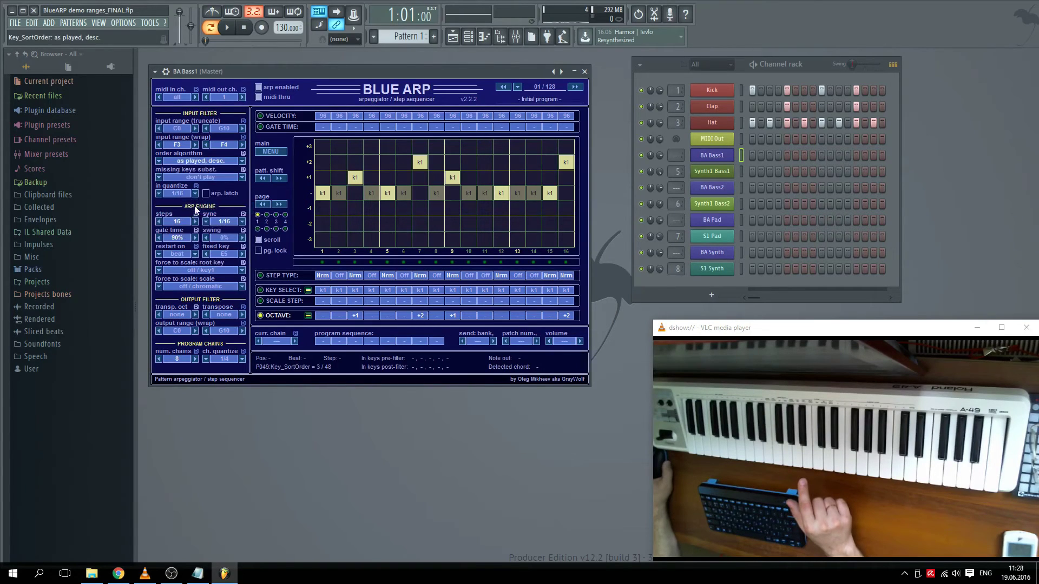
{"action": "left_click", "coordinate": [712, 188]}
{"action": "left_click", "coordinate": [219, 293]}
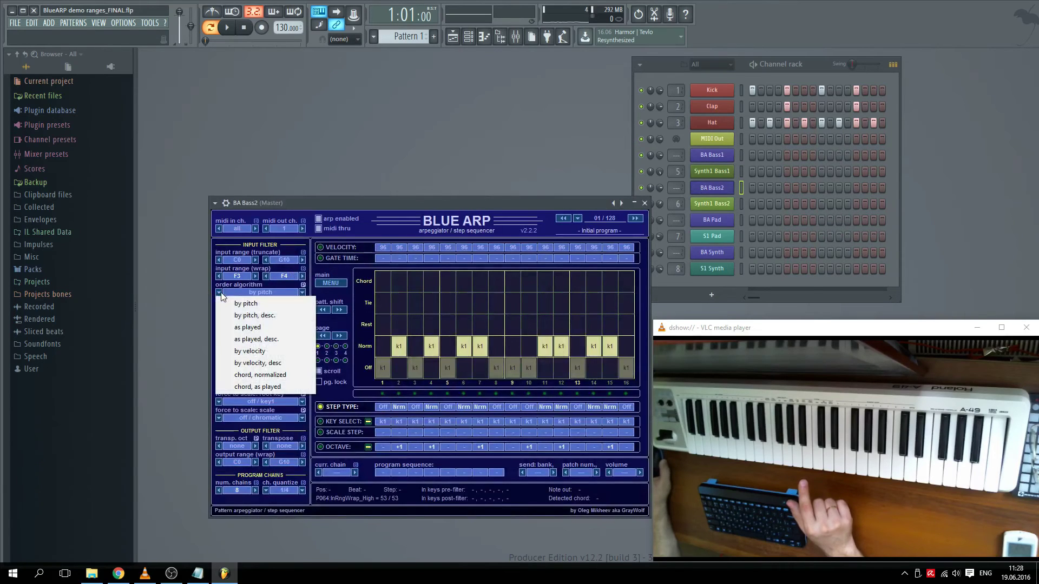
{"action": "left_click", "coordinate": [260, 338]}
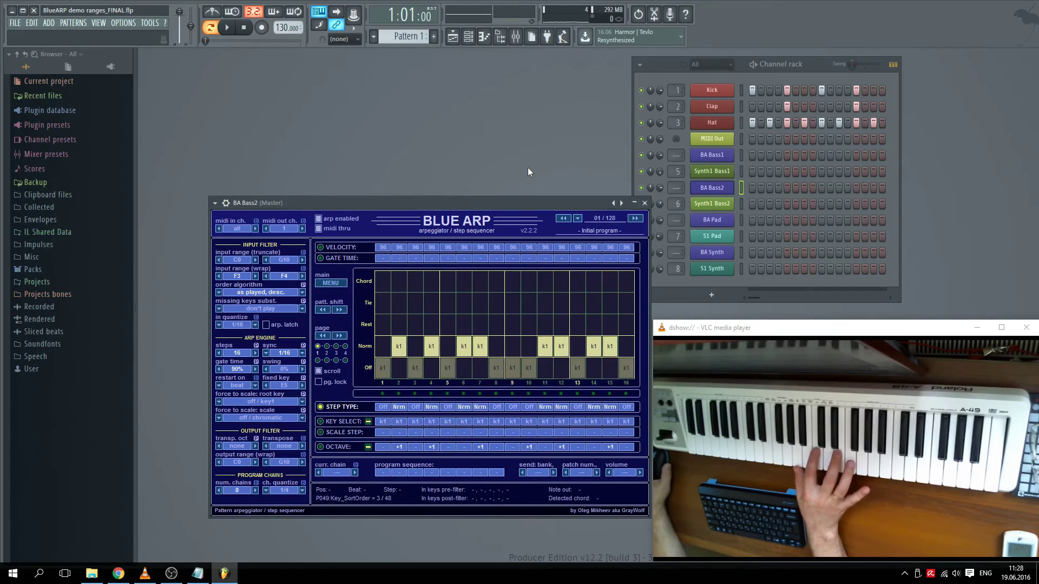
Step: Test the arpeggiators from the channel rack's MIDI Out, then bring BA Bass2's editor back forward
{"action": "left_click", "coordinate": [742, 139]}
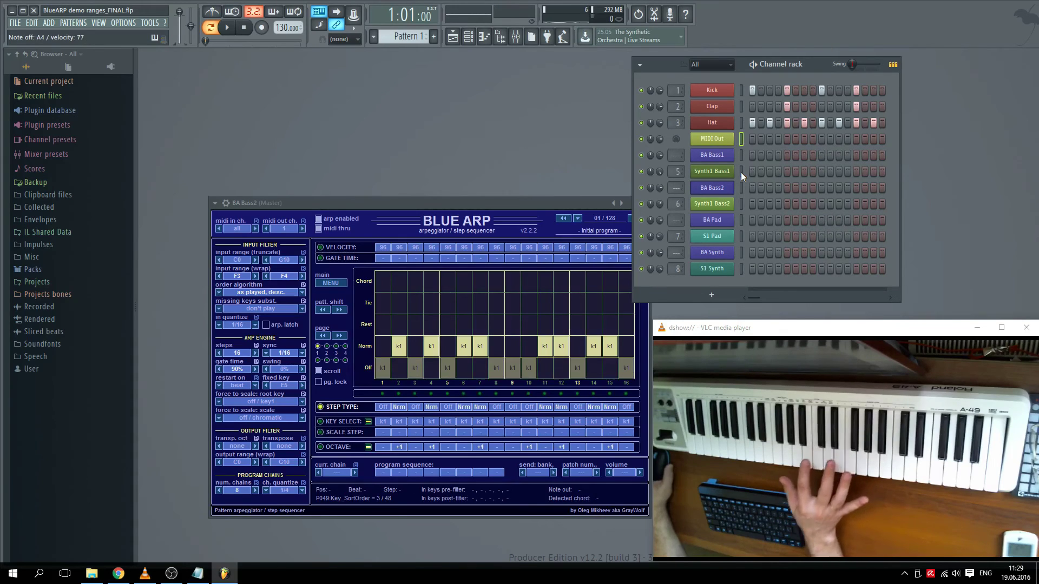
{"action": "left_click", "coordinate": [456, 206]}
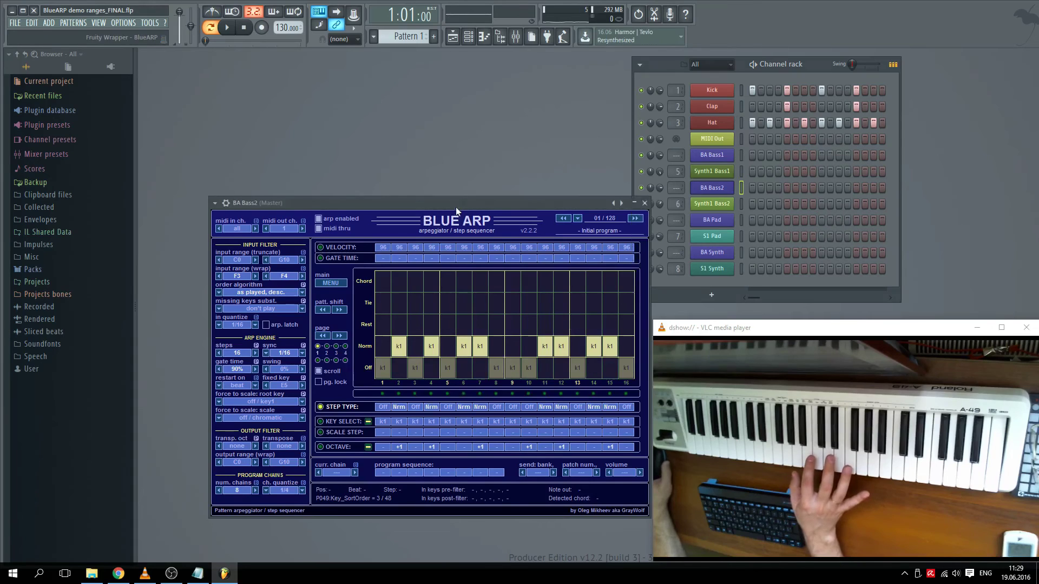
{"action": "left_click_drag", "start_coordinate": [456, 207], "coordinate": [428, 185]}
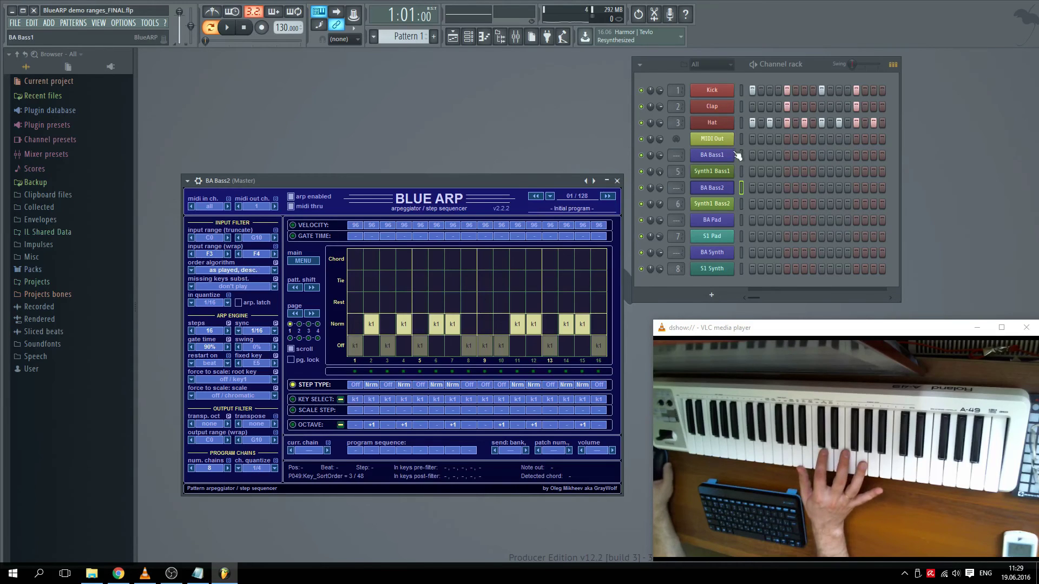
Step: Restore BA Bass1's full wrap range: default low note and G10 high note
{"action": "left_click", "coordinate": [712, 155]}
{"action": "left_click_drag", "start_coordinate": [248, 77], "coordinate": [256, 106]}
{"action": "right_click", "coordinate": [176, 181]}
{"action": "left_click", "coordinate": [195, 186]}
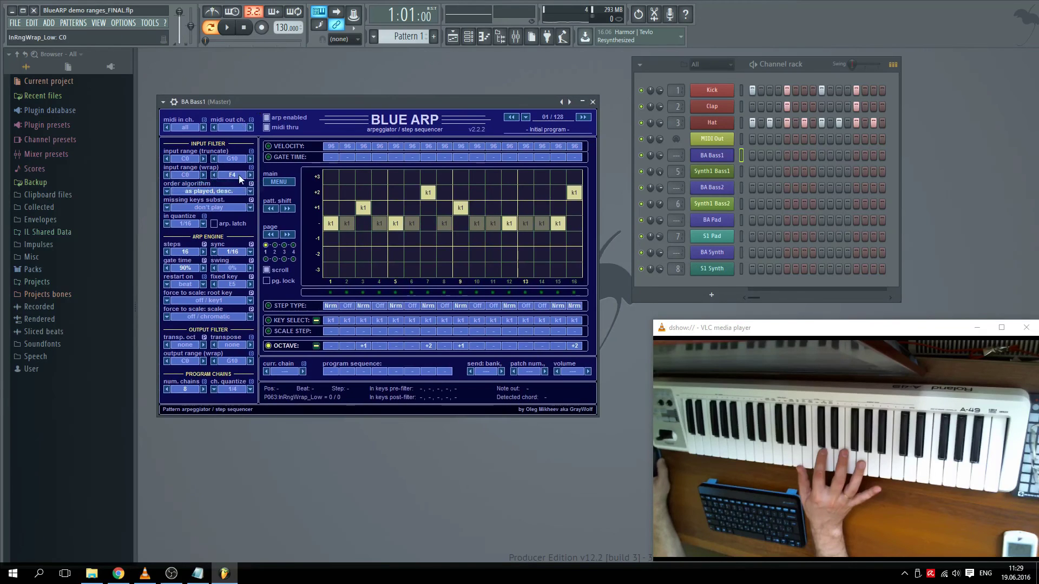
{"action": "right_click", "coordinate": [220, 177]}
{"action": "left_click", "coordinate": [243, 186]}
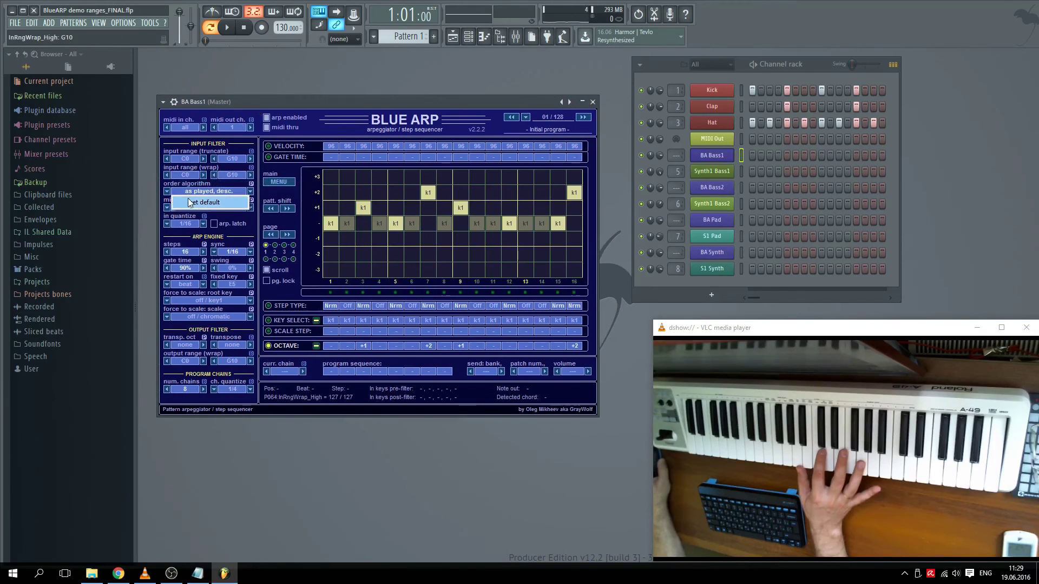
Step: Return both BA Bass1 and BA Bass2 note order to the default by pitch
{"action": "left_click", "coordinate": [193, 202]}
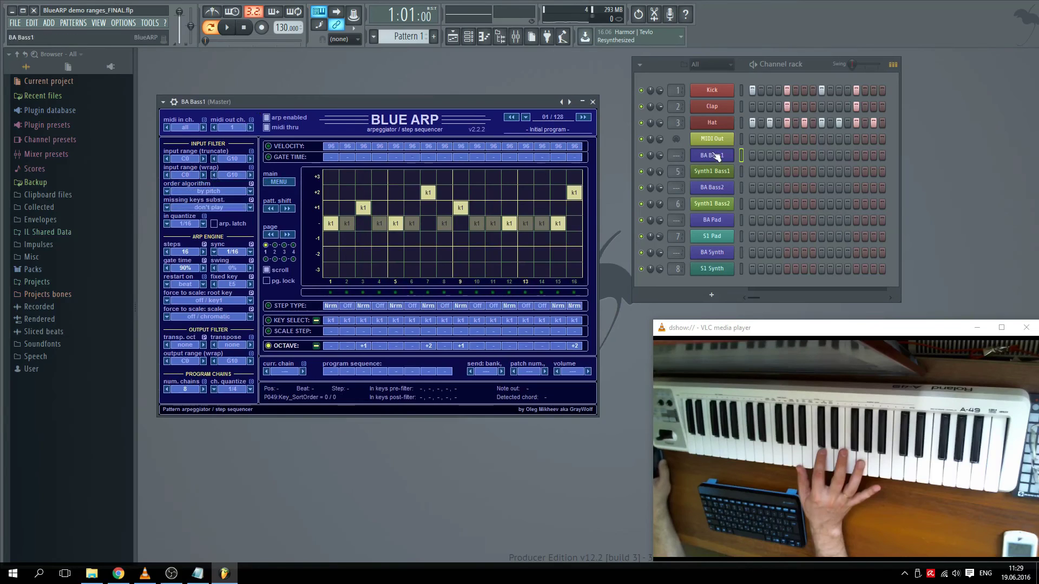
{"action": "left_click", "coordinate": [712, 187]}
{"action": "right_click", "coordinate": [217, 271]}
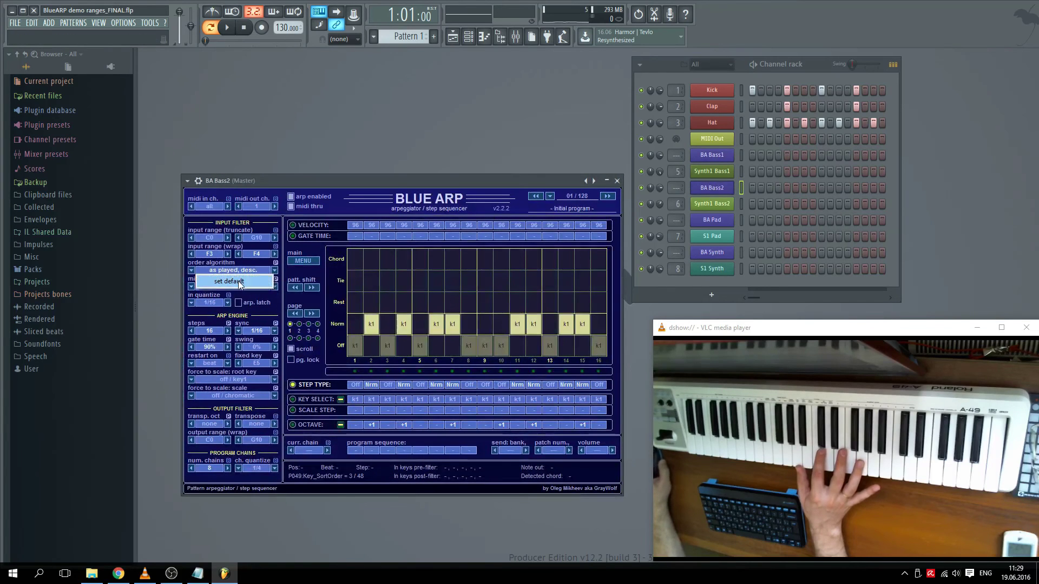
{"action": "left_click", "coordinate": [229, 281]}
Step: Cap BA Bass1's truncate input range top at E4, learned from a played key
{"action": "left_click", "coordinate": [712, 154]}
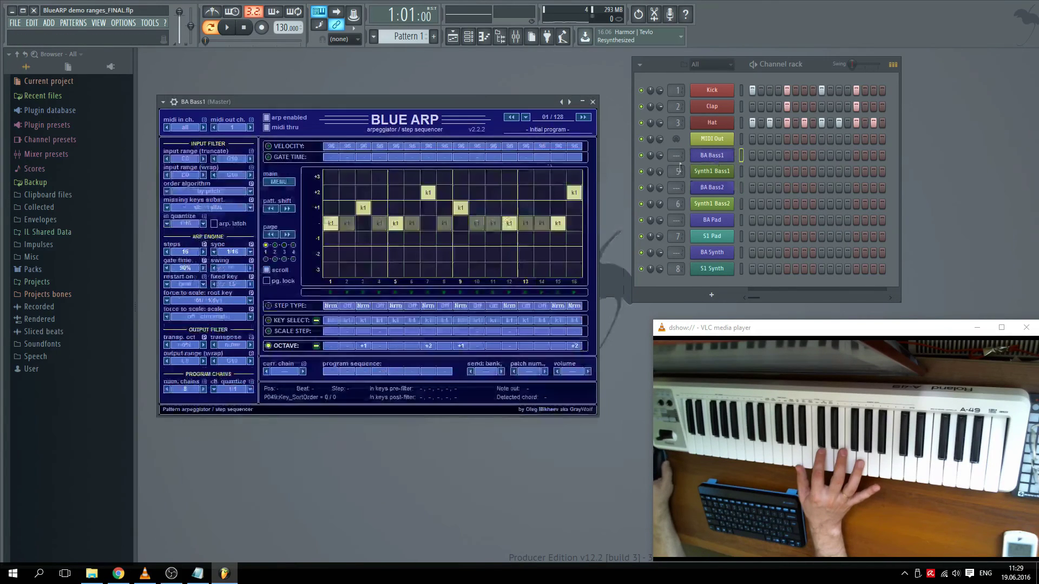
{"action": "right_click", "coordinate": [225, 160]}
{"action": "left_click", "coordinate": [251, 181]}
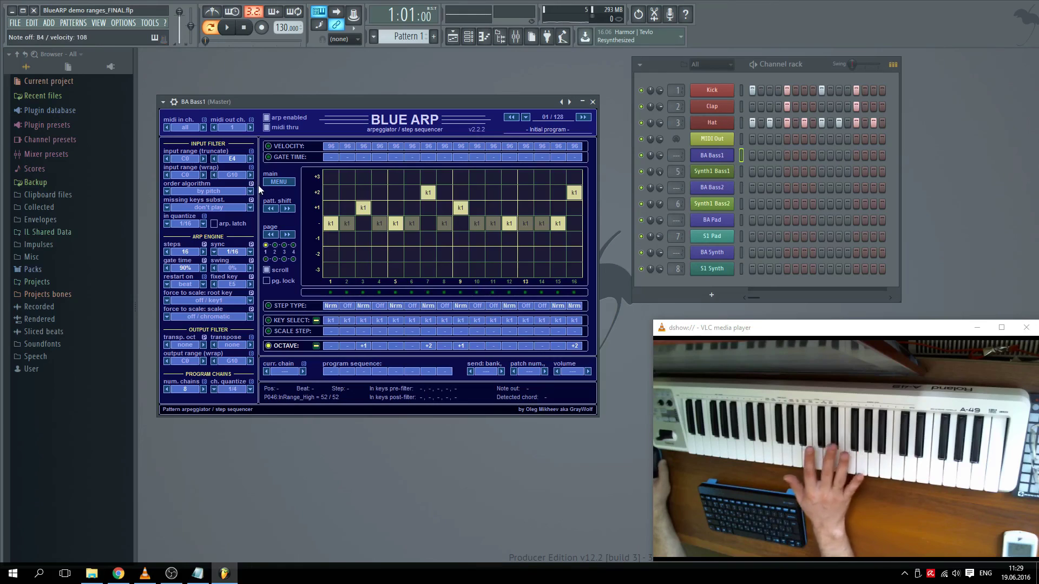
{"action": "left_click", "coordinate": [277, 183]}
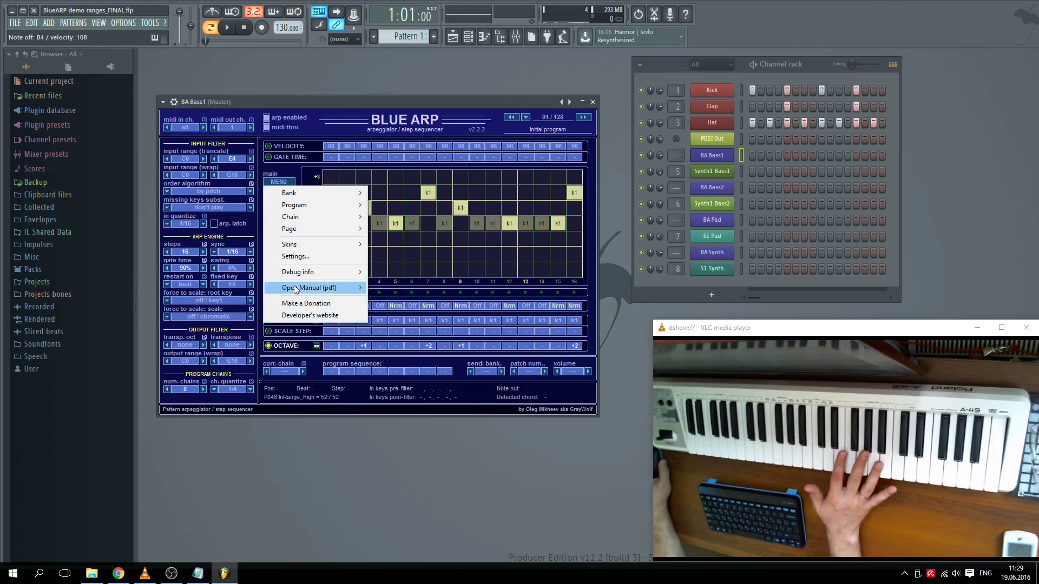
Step: Set BA Bass1's input range (trunc.) mode to 'pass thru (no arping)' in Settings
{"action": "left_click", "coordinate": [295, 257]}
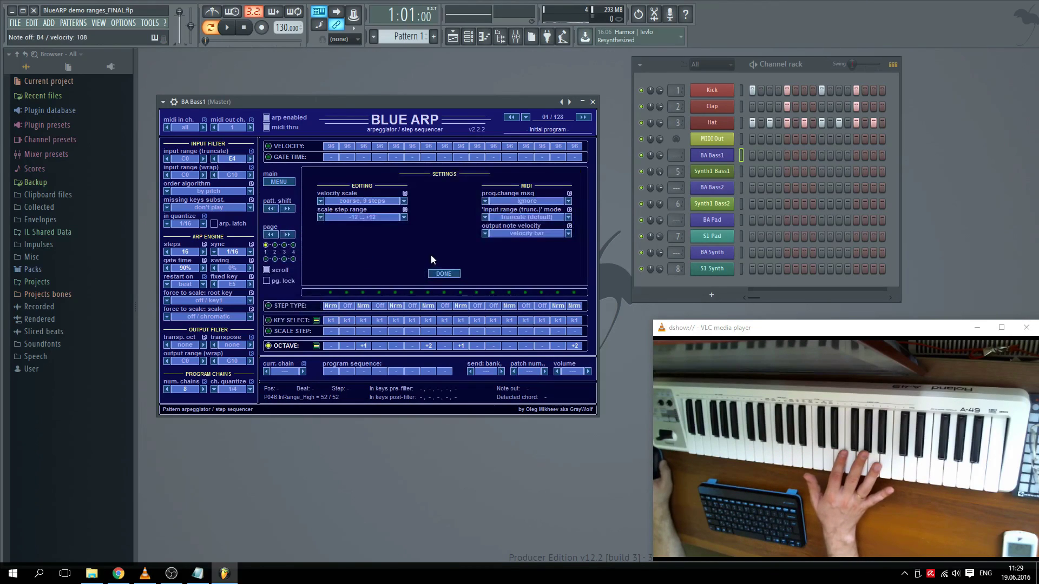
{"action": "left_click", "coordinate": [484, 217]}
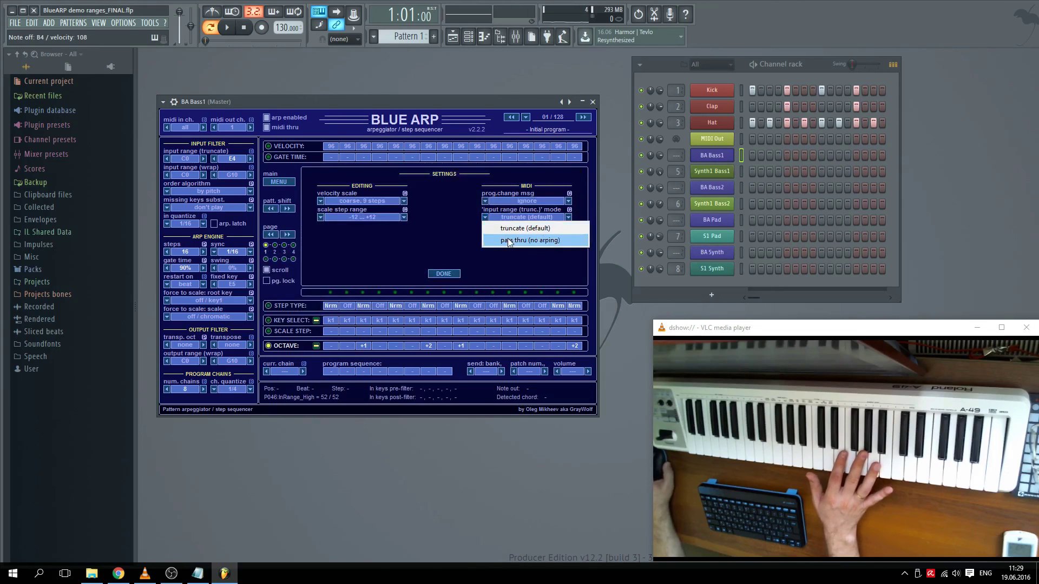
{"action": "left_click", "coordinate": [546, 246]}
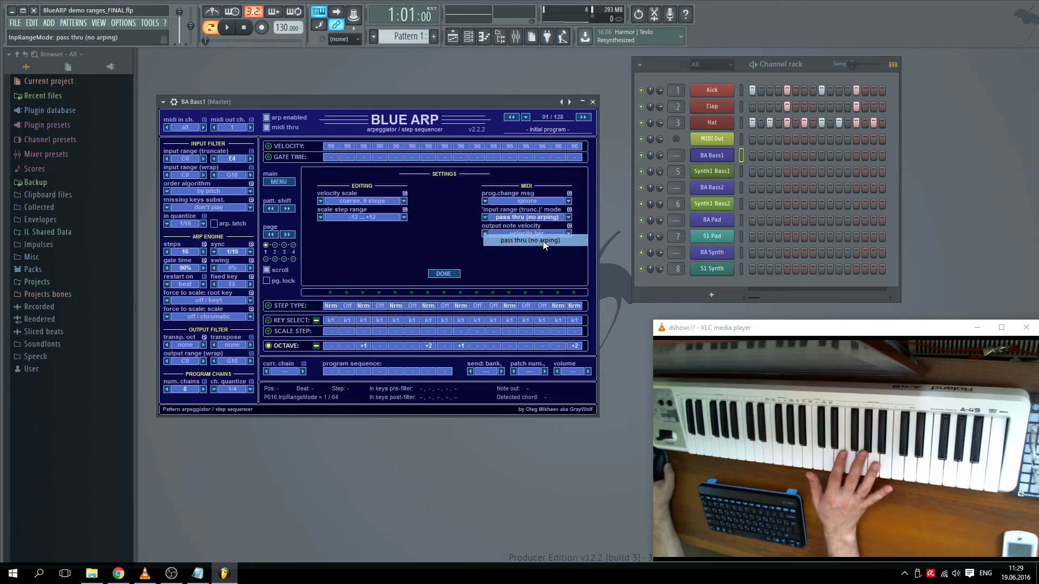
{"action": "left_click", "coordinate": [435, 274]}
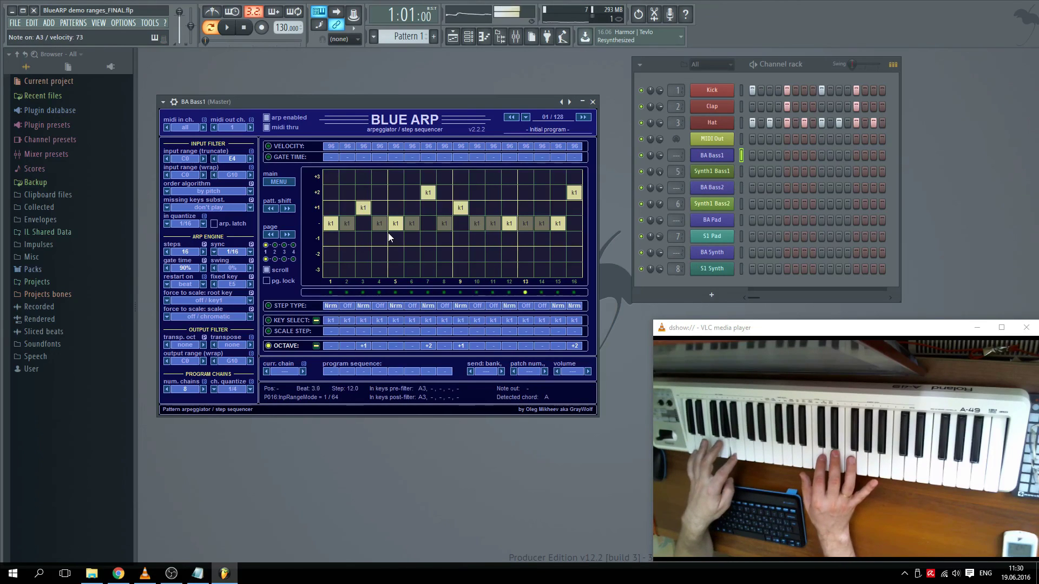
Step: Switch BA Bass1's input range (trunc.) mode back to 'truncate (default)' in Settings
{"action": "left_click", "coordinate": [270, 181]}
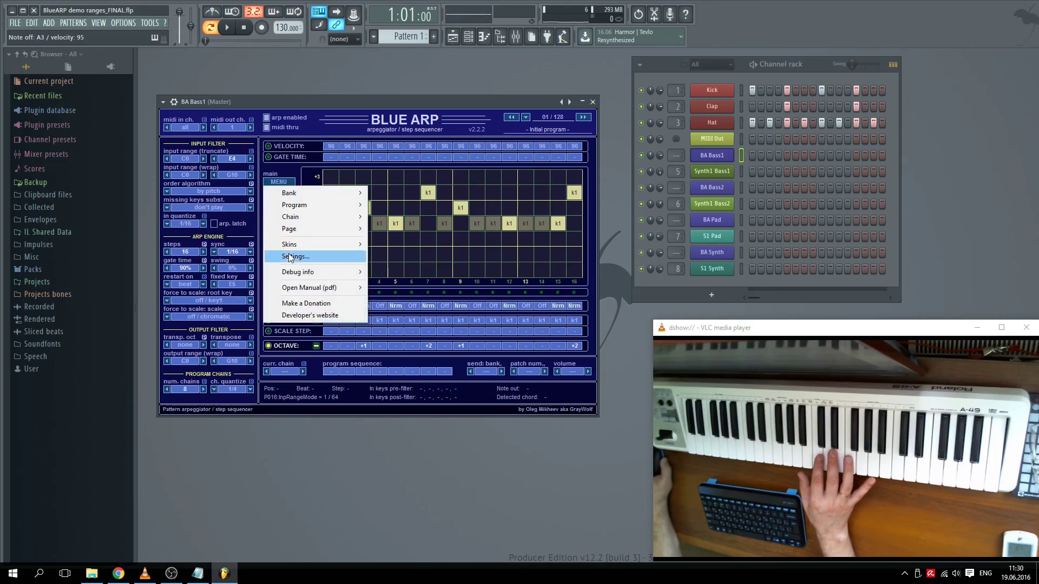
{"action": "left_click", "coordinate": [292, 258]}
{"action": "left_click", "coordinate": [524, 217]}
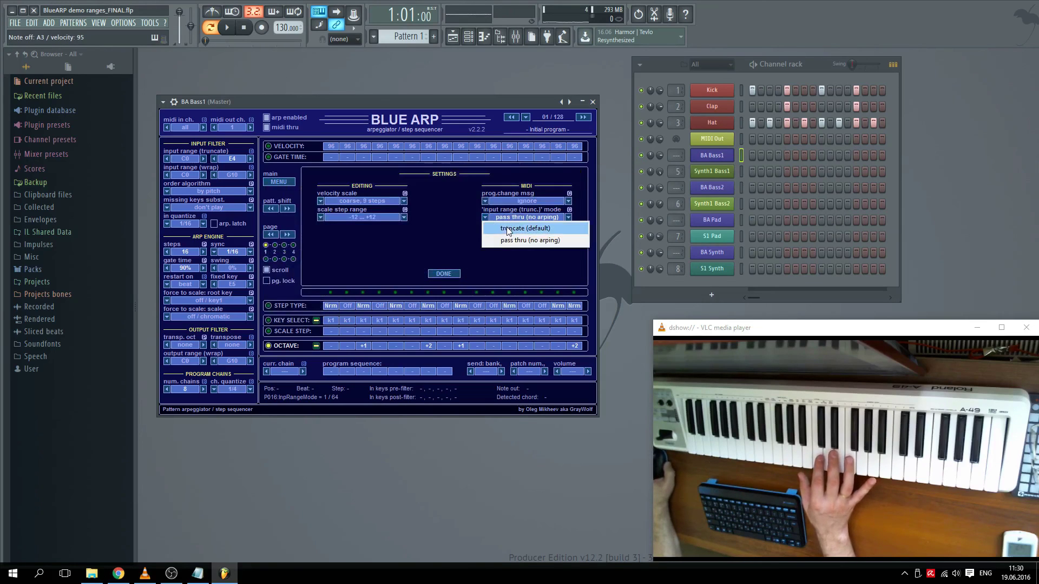
{"action": "left_click", "coordinate": [509, 230]}
{"action": "left_click", "coordinate": [436, 273]}
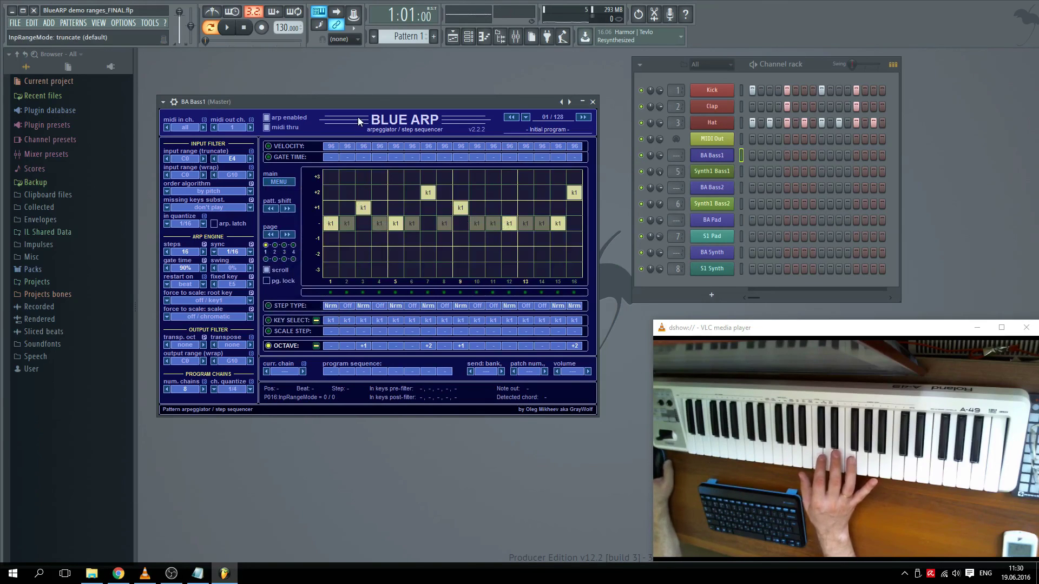